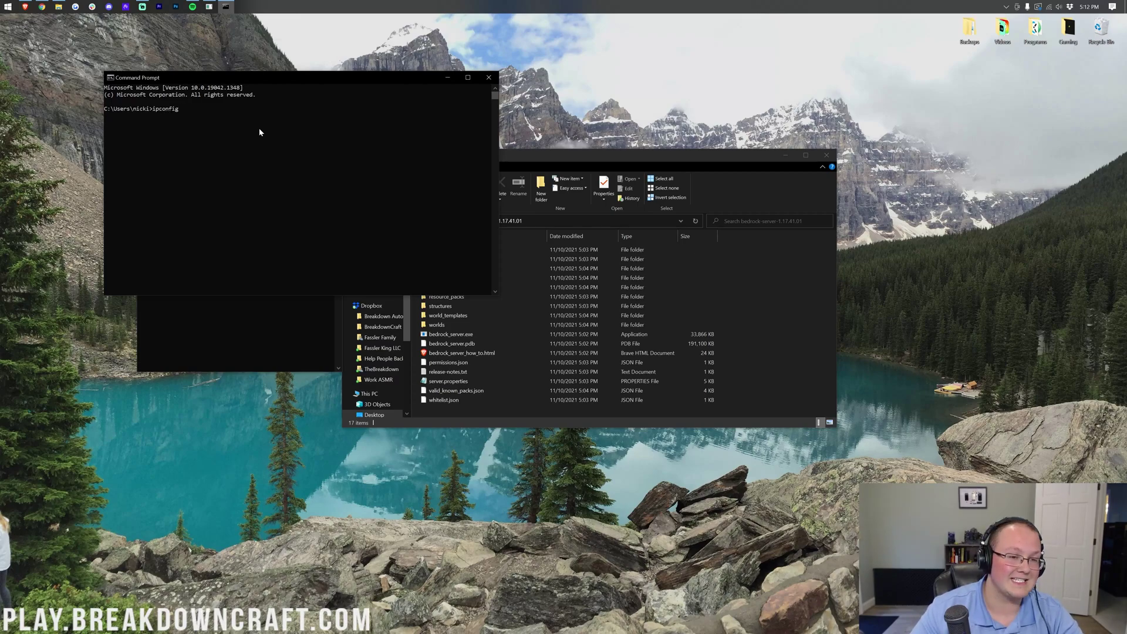
Step: Run ipconfig in the Command Prompt and open a new Notepad document
key(Return)
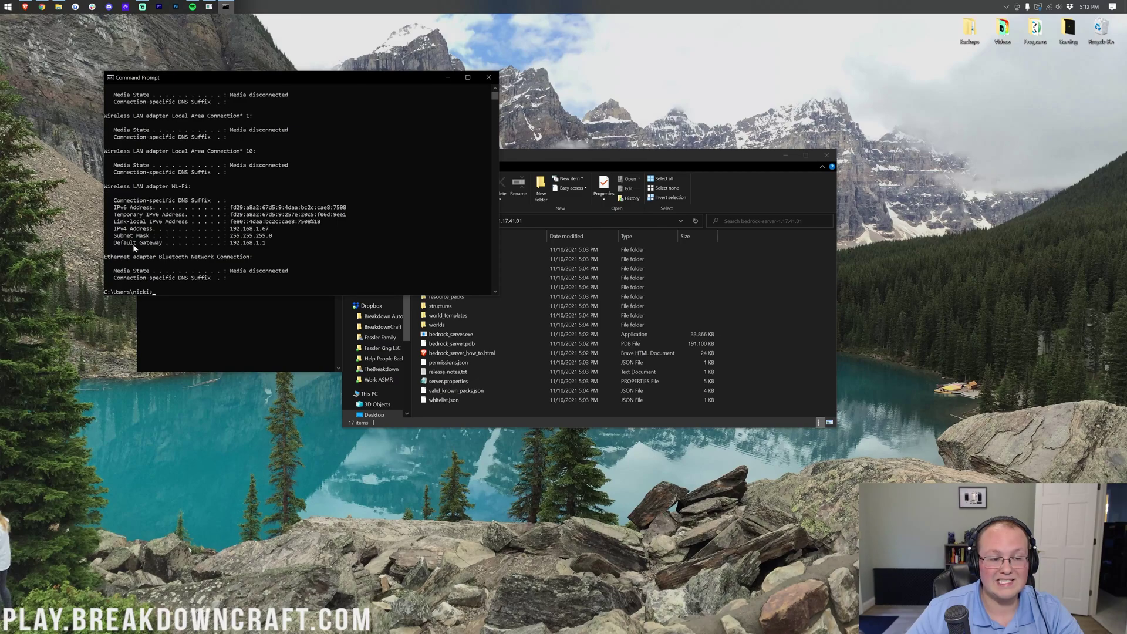
click(3, 5)
text(notepad)
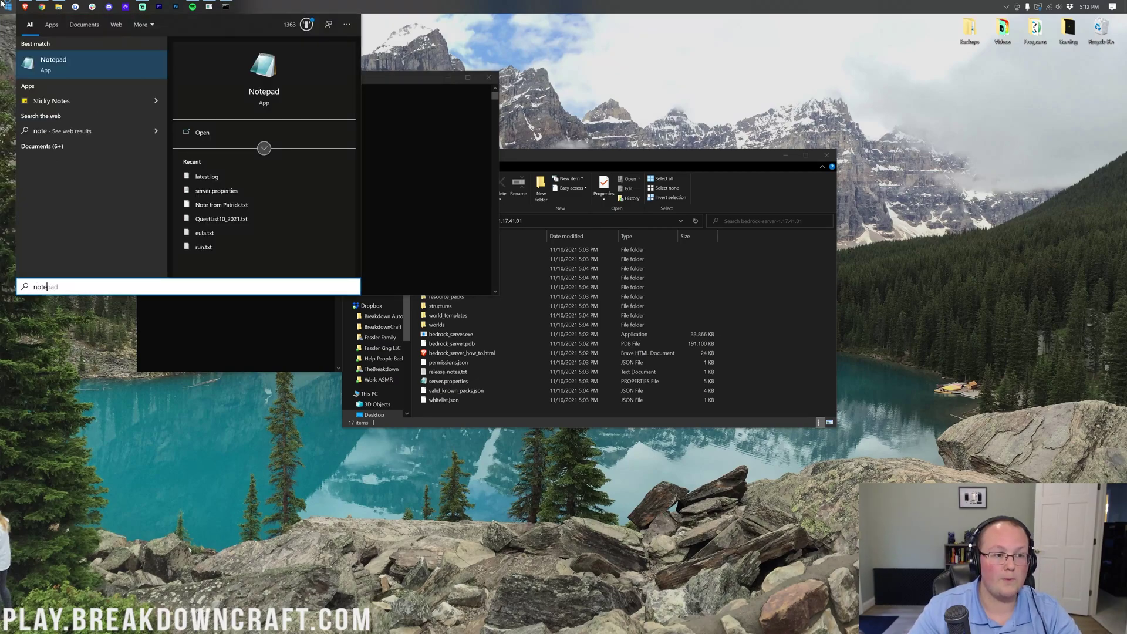
key(Return)
Step: Note the Wi-Fi adapter's address in the blank document as "IPv4: 192.168.1.67", keeping the ipconfig values uncovered
text(IPv4:)
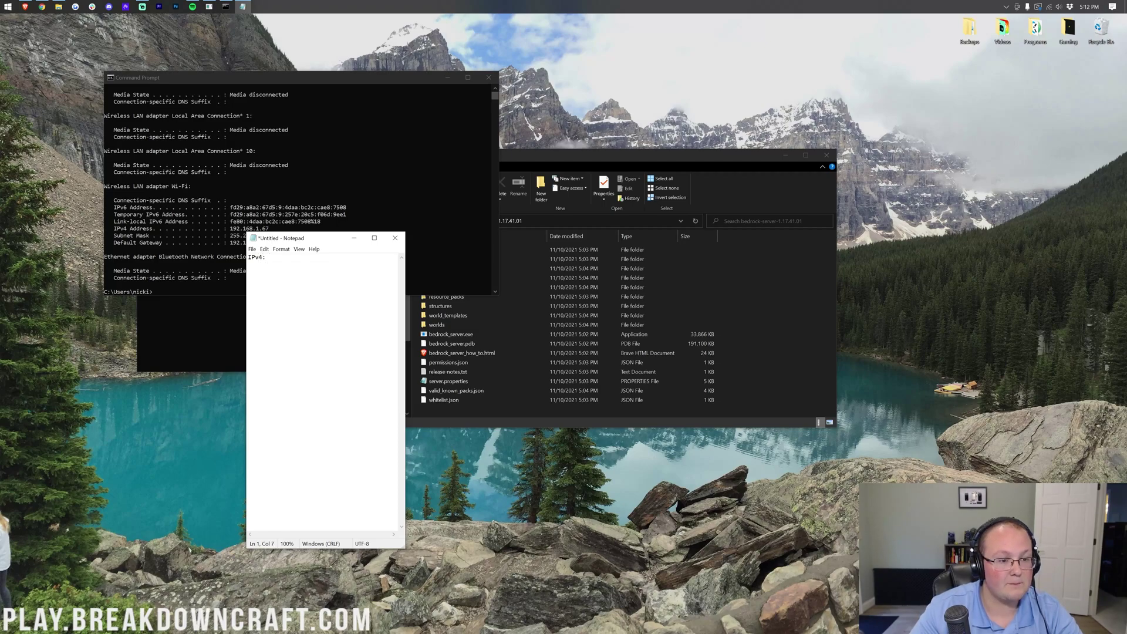
drag(319, 240, 351, 226)
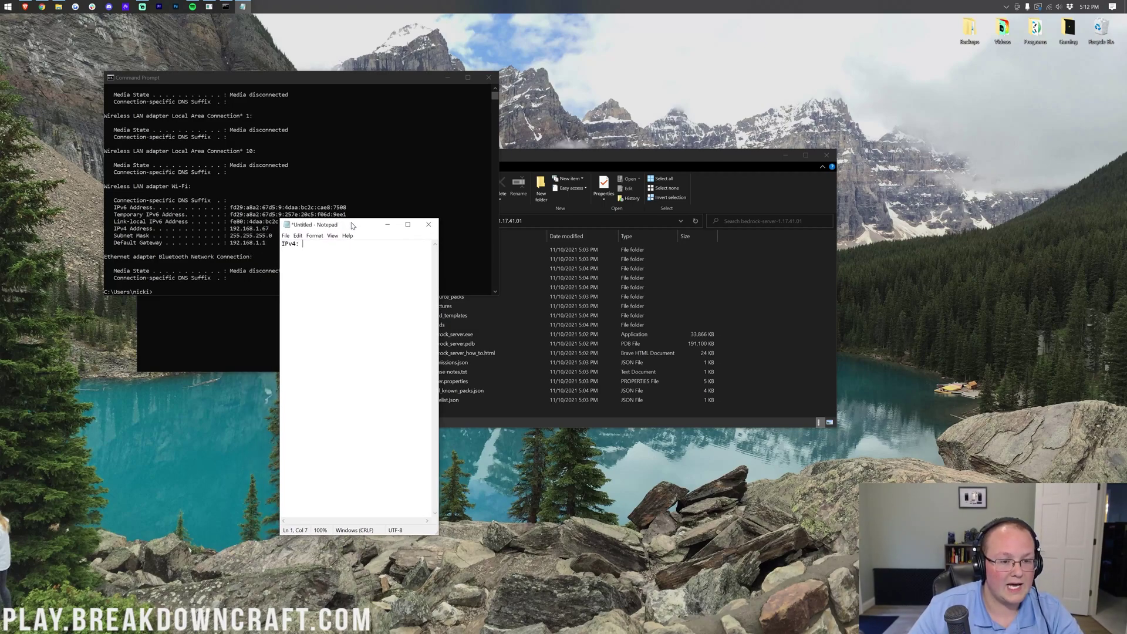
text(192.1)
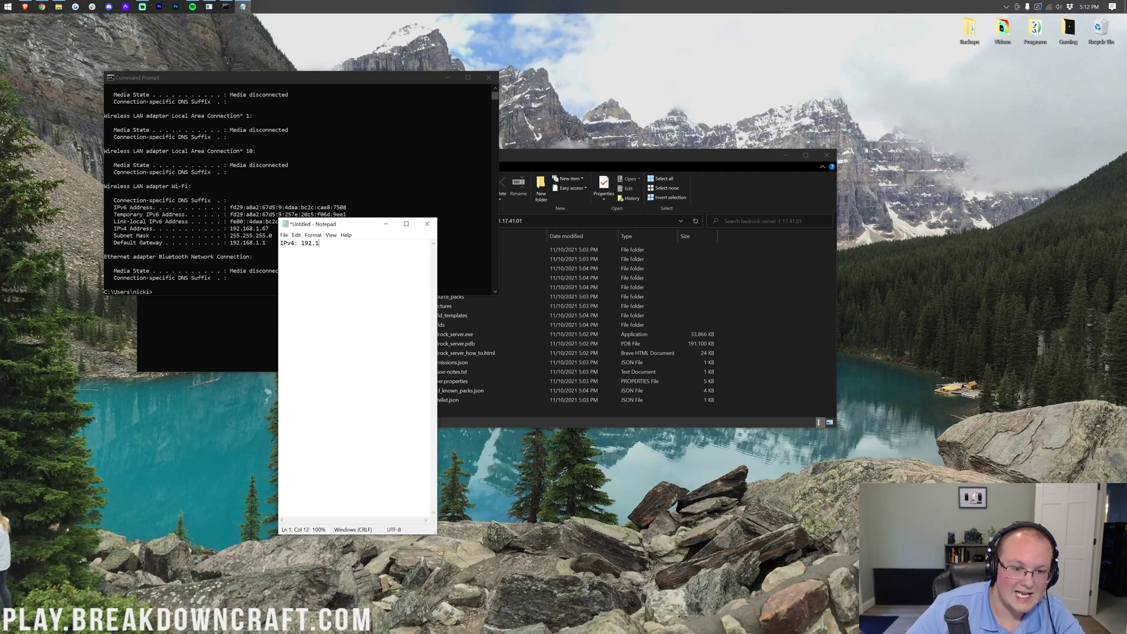
text(68.1.6\7)
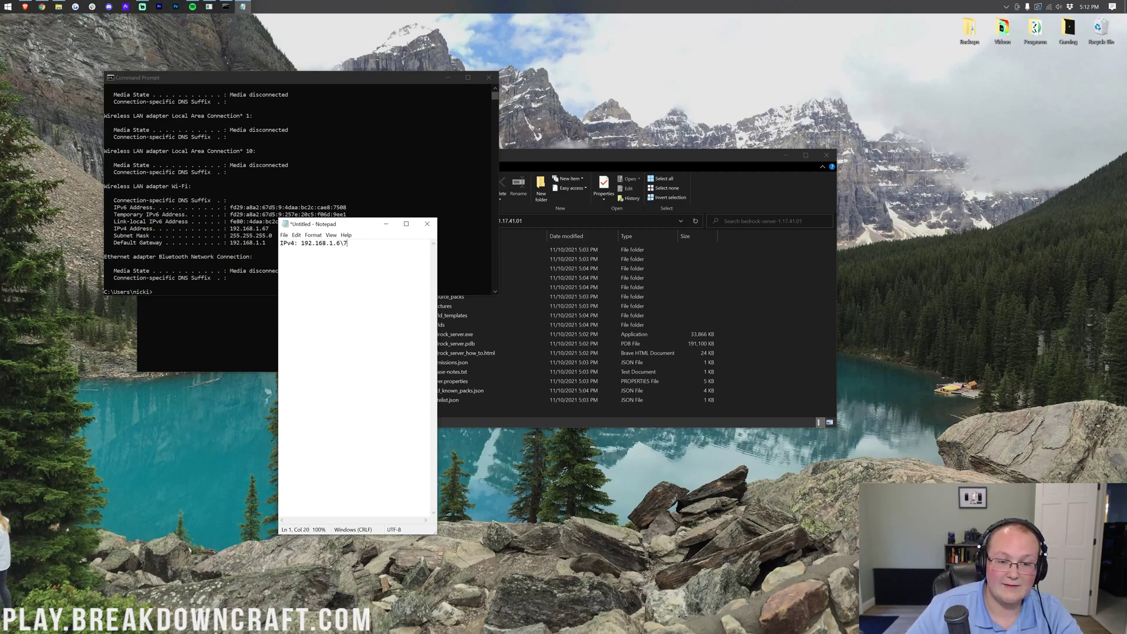
key(BackSpace)
key(BackSpace)
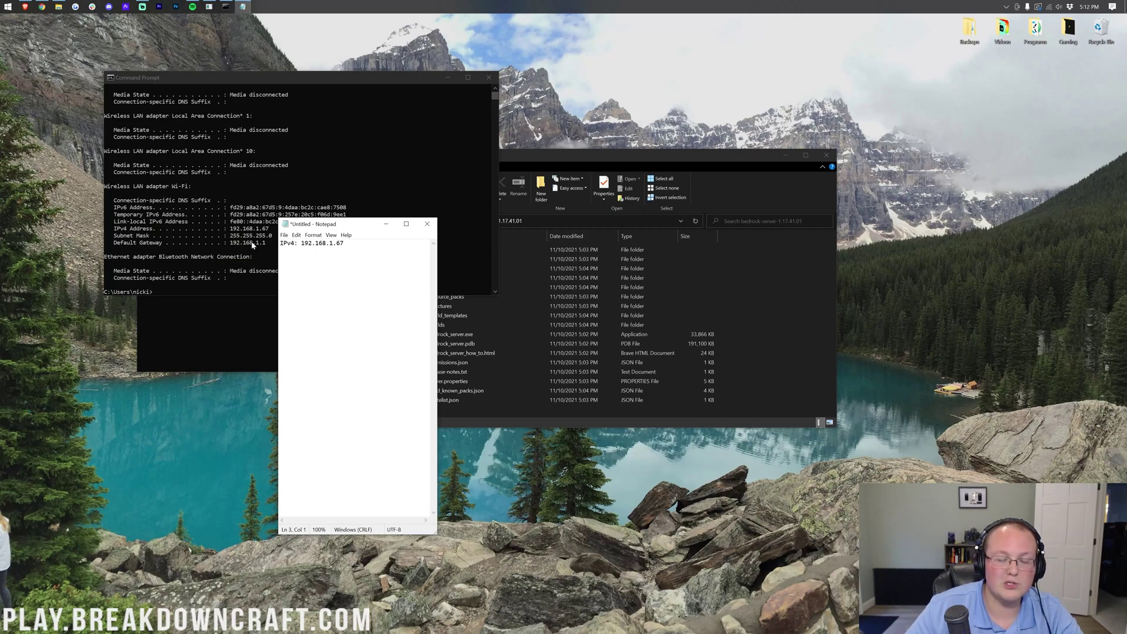
Step: Add the line "Default Gateway: 192.168.1.1" two lines below the IPv4 address in the note
text(efault Gaet)
key(BackSpace)
key(BackSpace)
text(teway: )
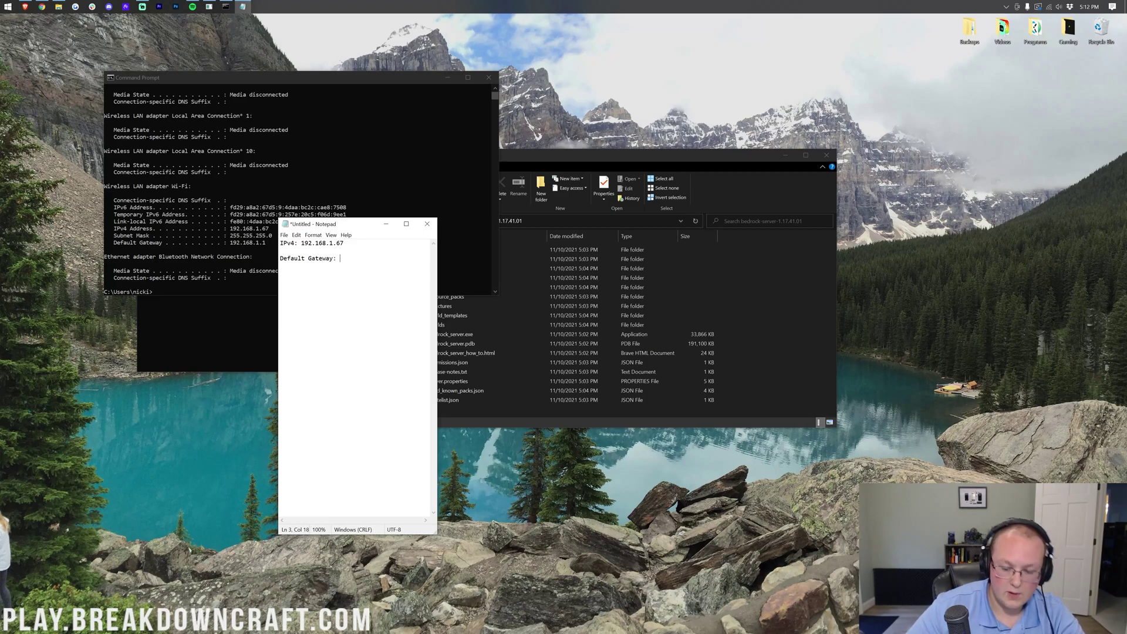
text(192.168.1.1)
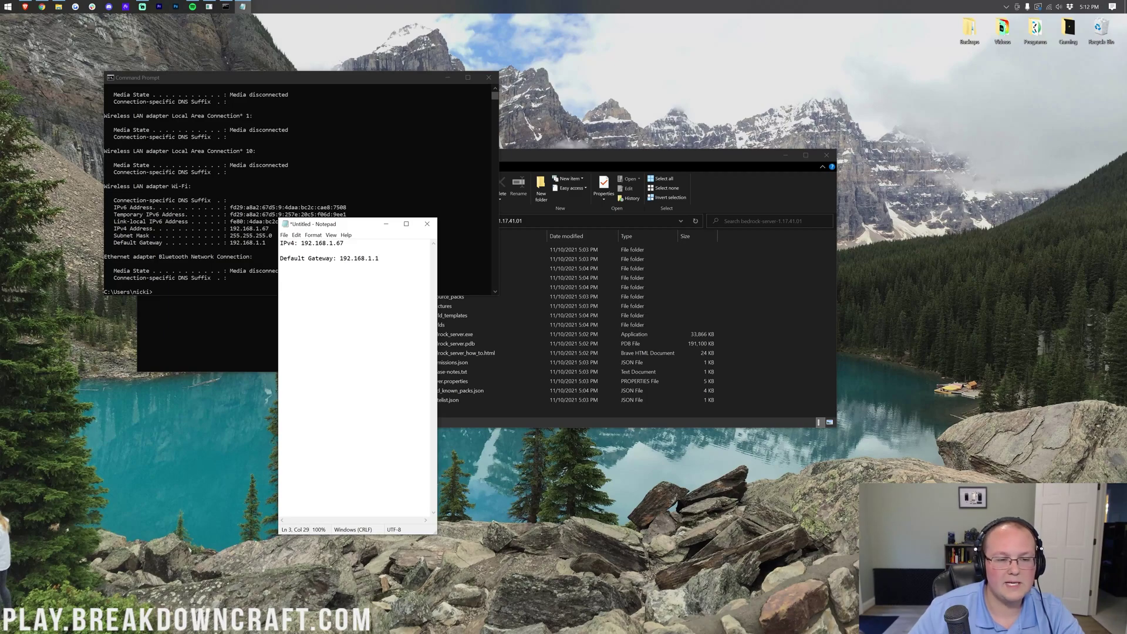
Step: Shrink the note's window, move it clear of the ipconfig output, and close the Command Prompt
drag(376, 543, 360, 301)
drag(347, 225, 221, 383)
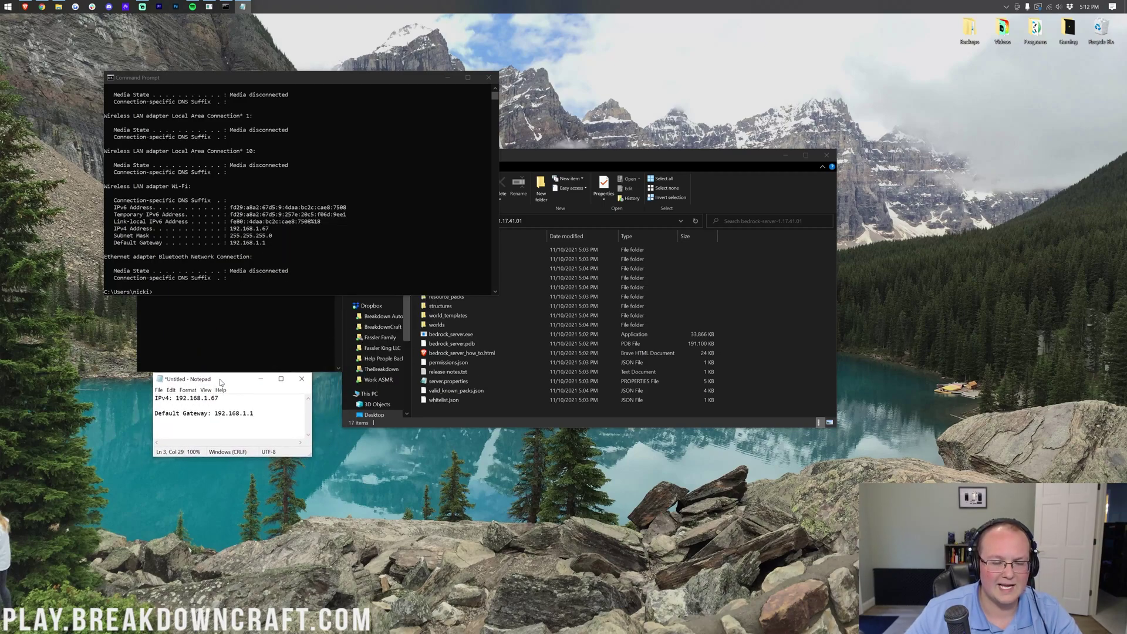
click(488, 78)
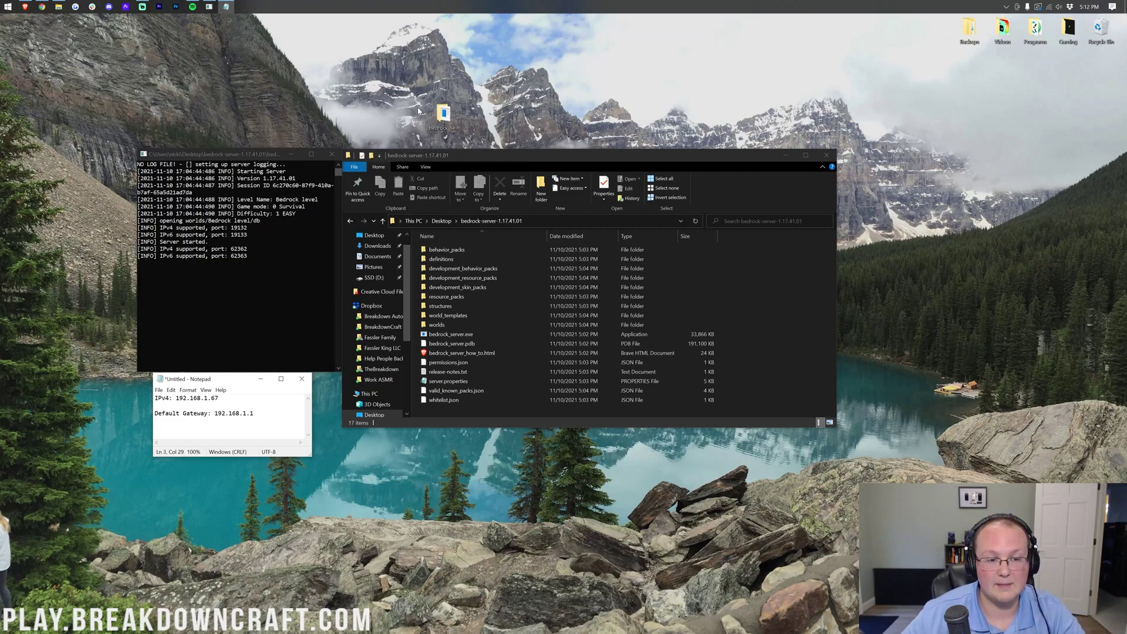
Step: Shut down the running Bedrock server with the stop command in its console
click(238, 275)
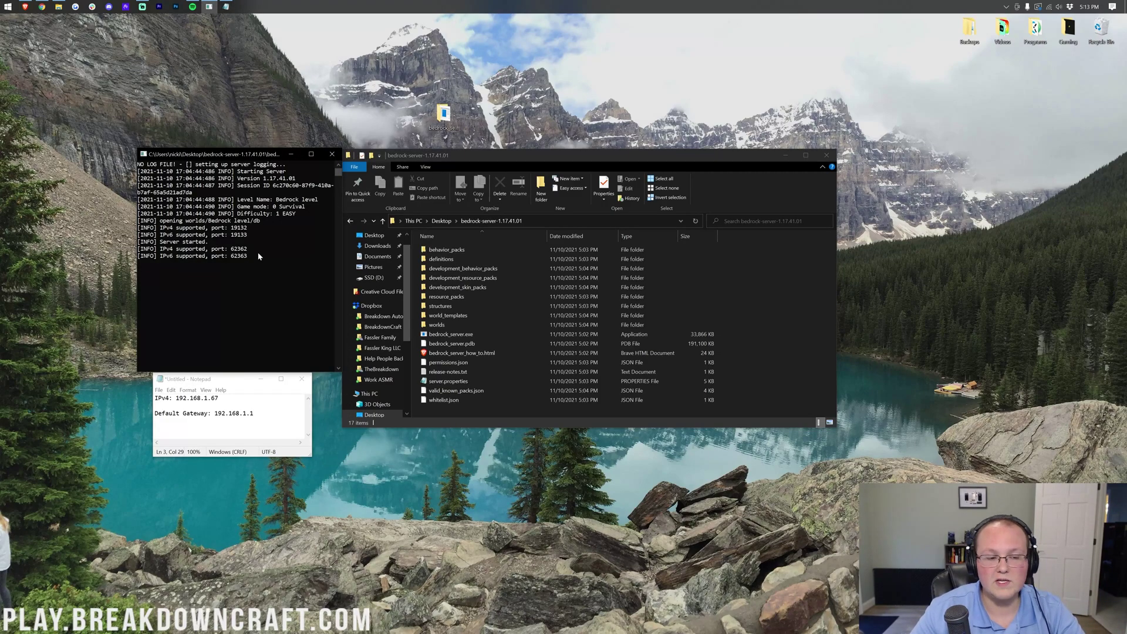
text(sto)
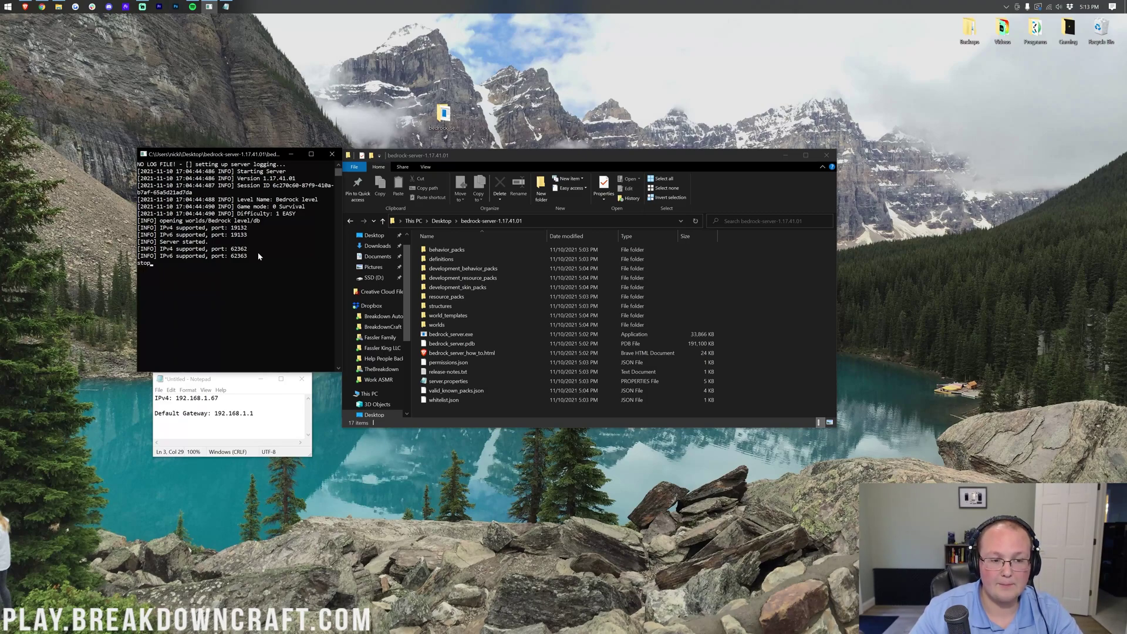
text(p)
key(Return)
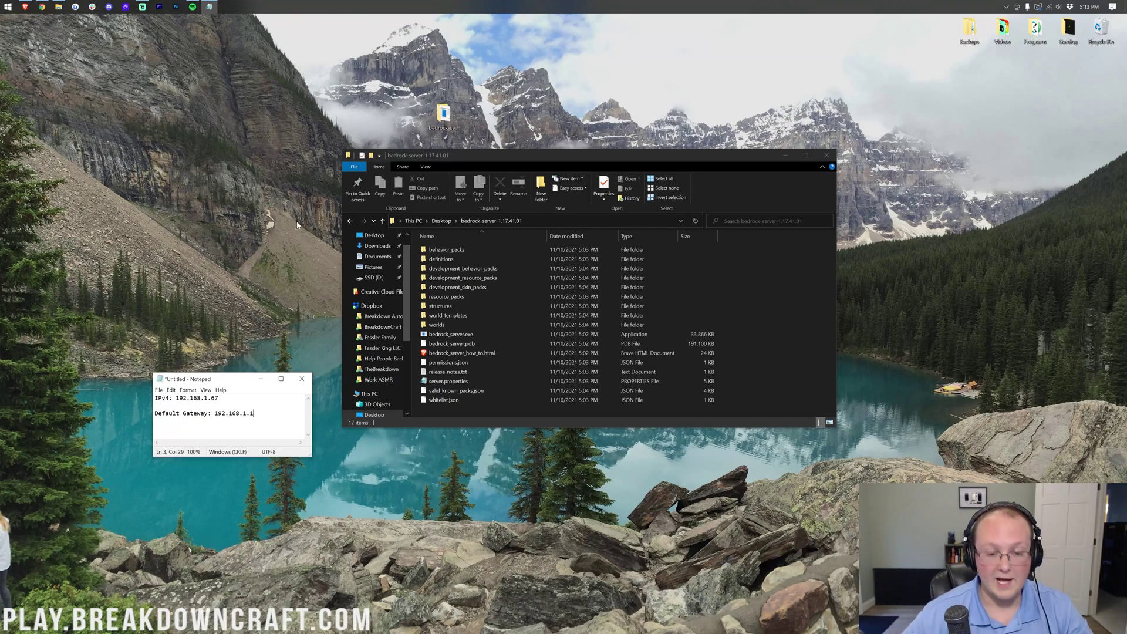
Step: Move the note aside, switch to Chrome, and load the default gateway address 192.168.1.1 in a new tab
drag(245, 381, 135, 165)
click(42, 7)
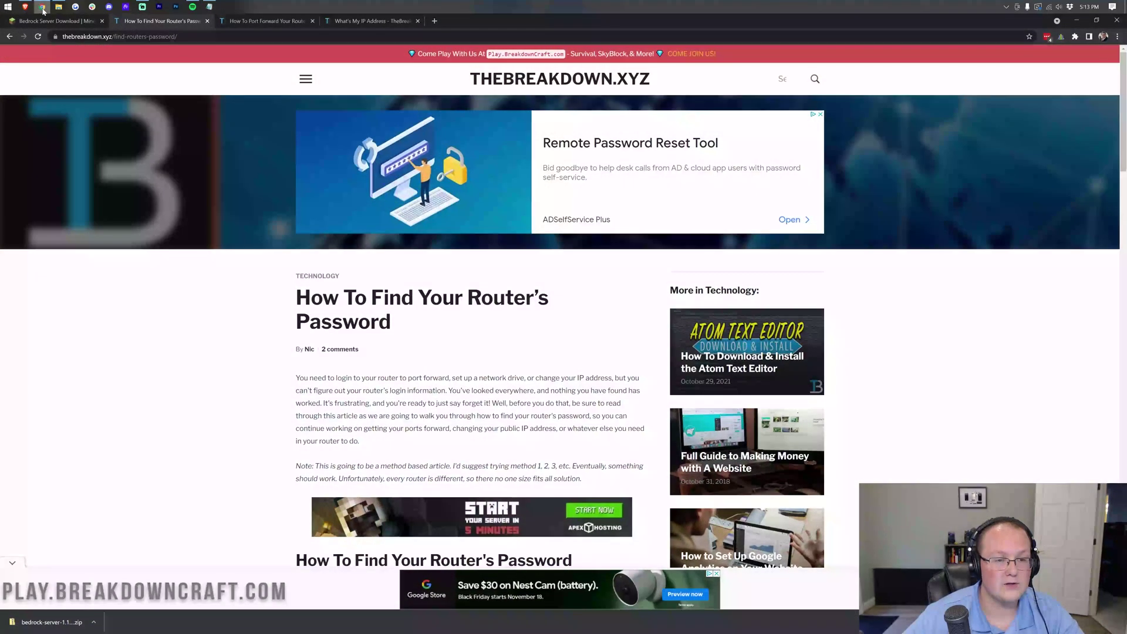
key(ctrl+t)
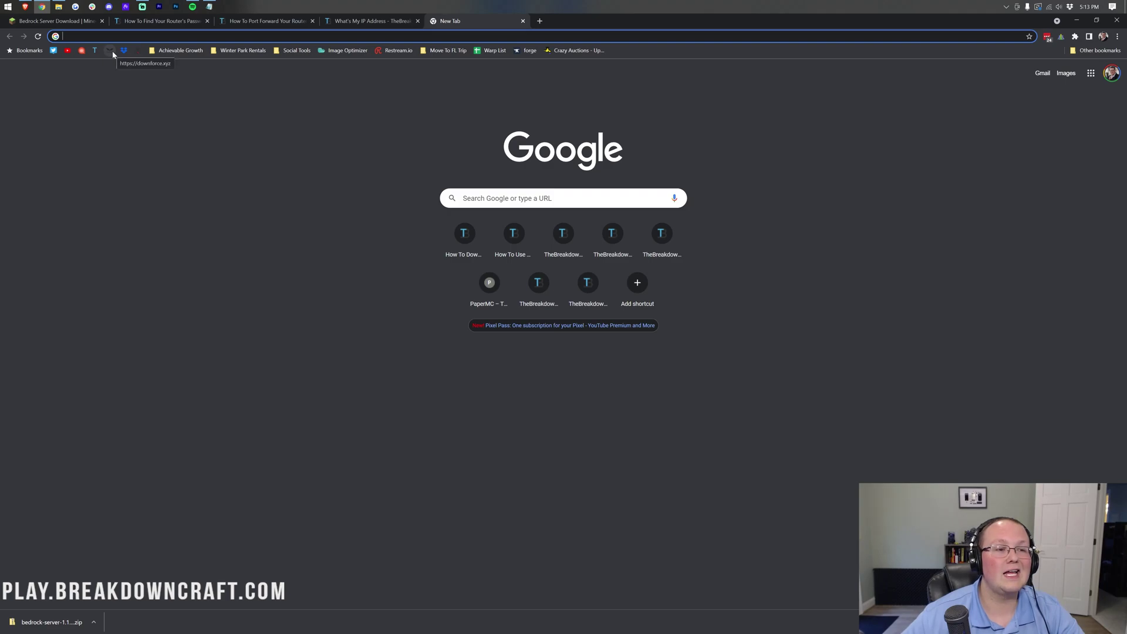
click(210, 8)
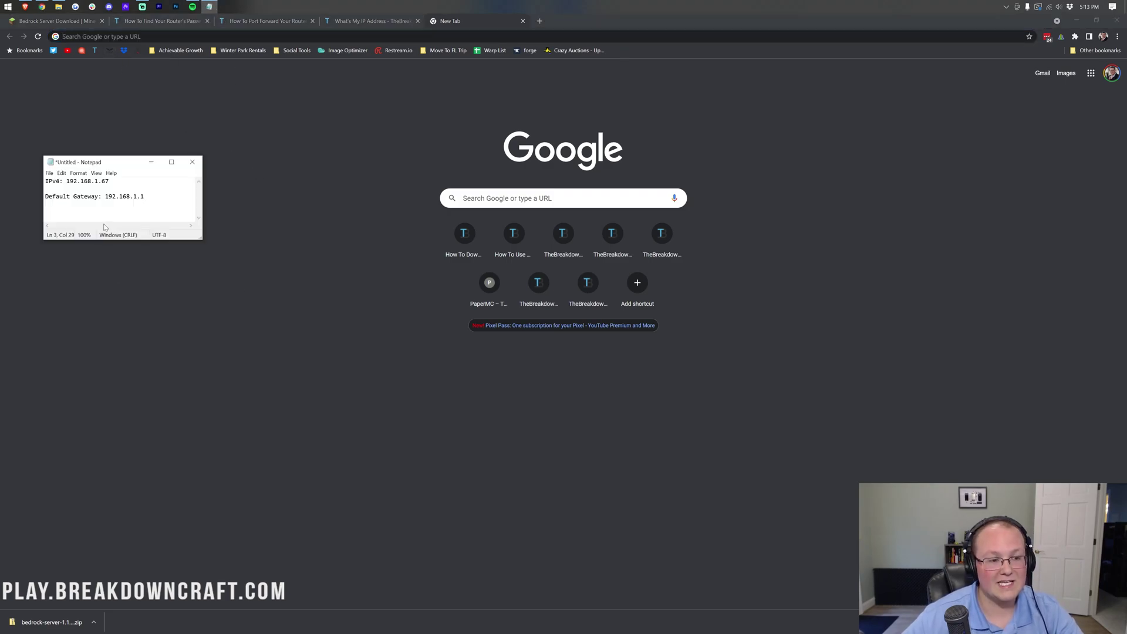
click(121, 38)
text(192.1)
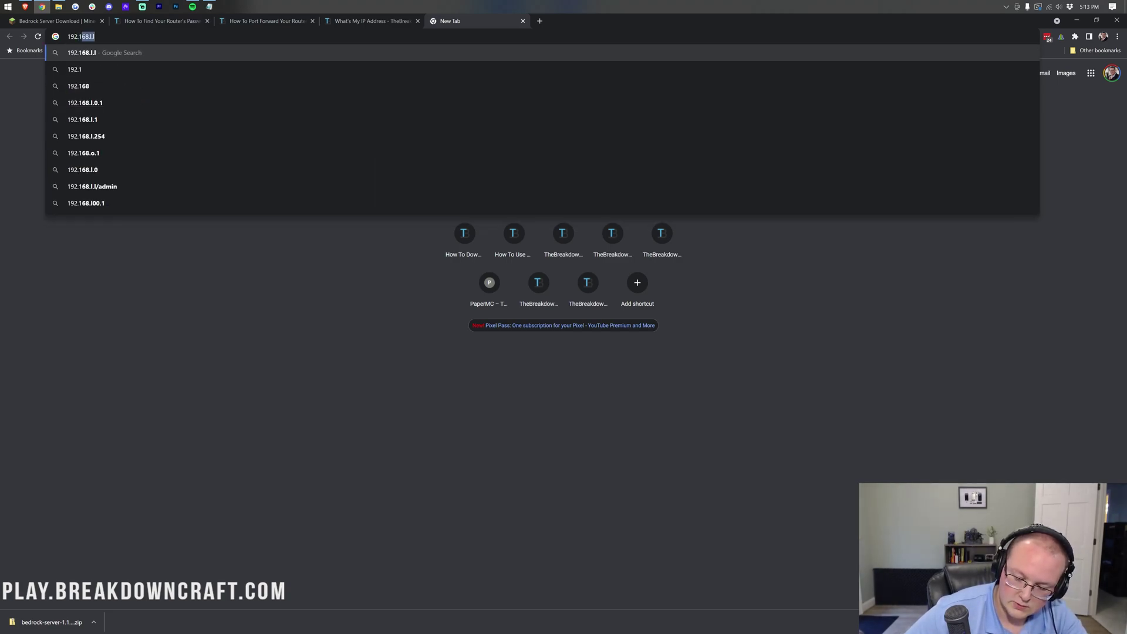
text(68.1.1)
key(Return)
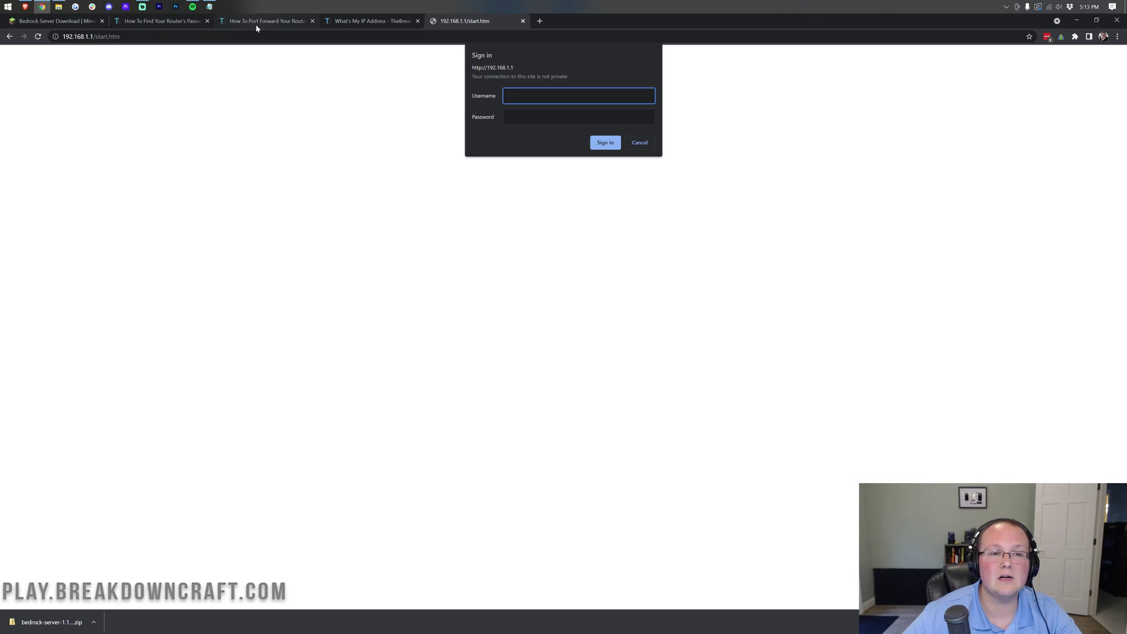
Step: Review the methods in the "How To Find Your Router's Password" article
click(163, 21)
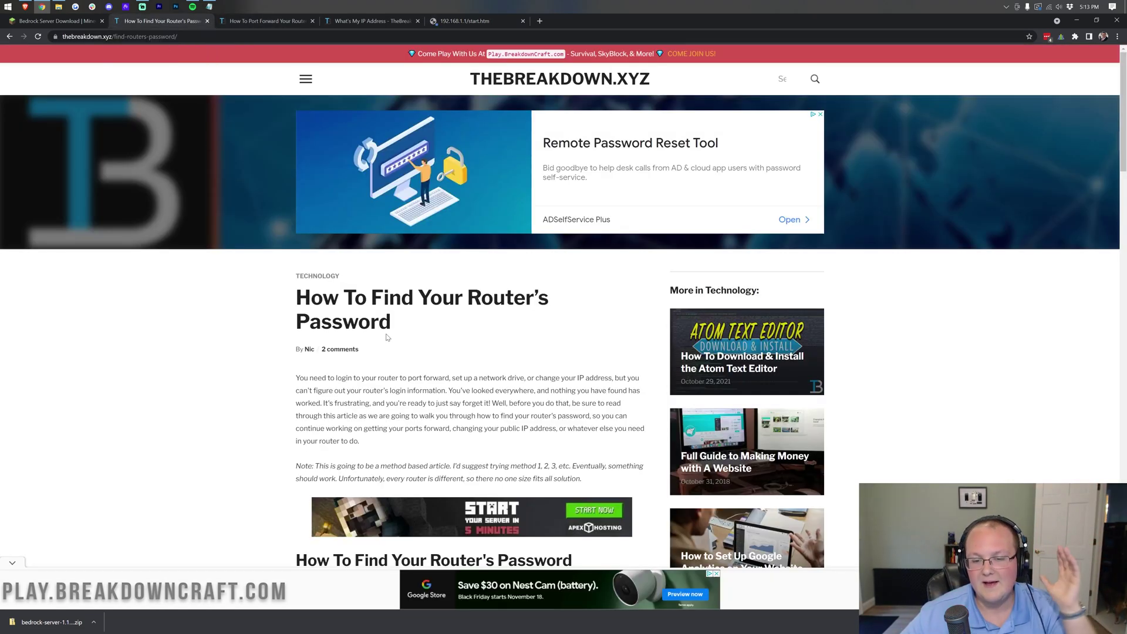
scroll(388, 338, down, 3)
scroll(387, 338, down, 10)
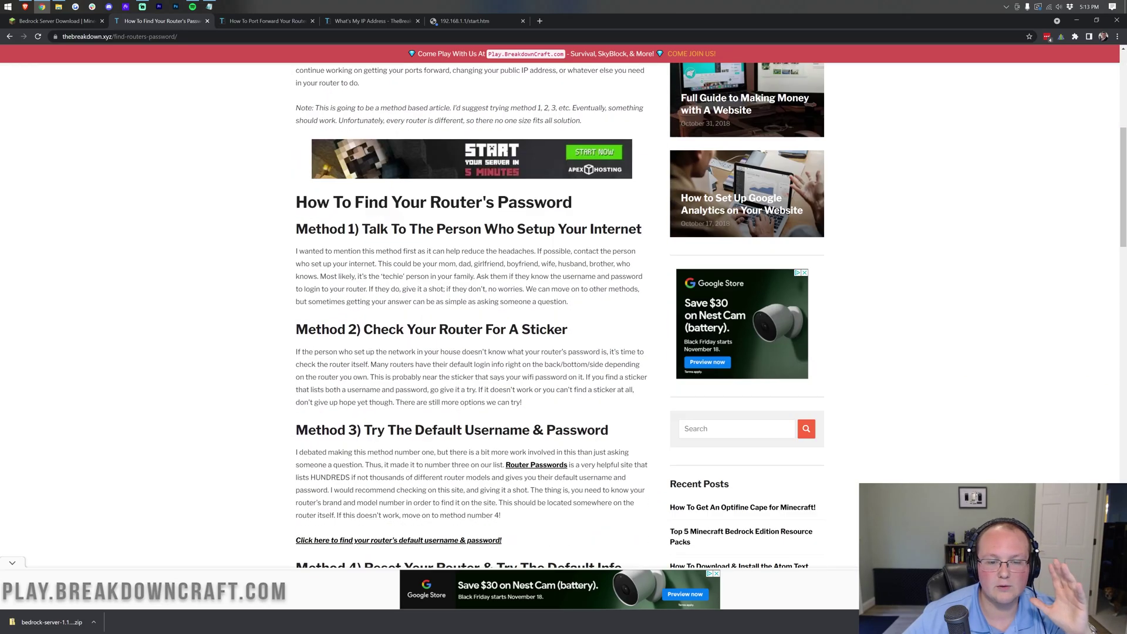
scroll(387, 338, down, 2)
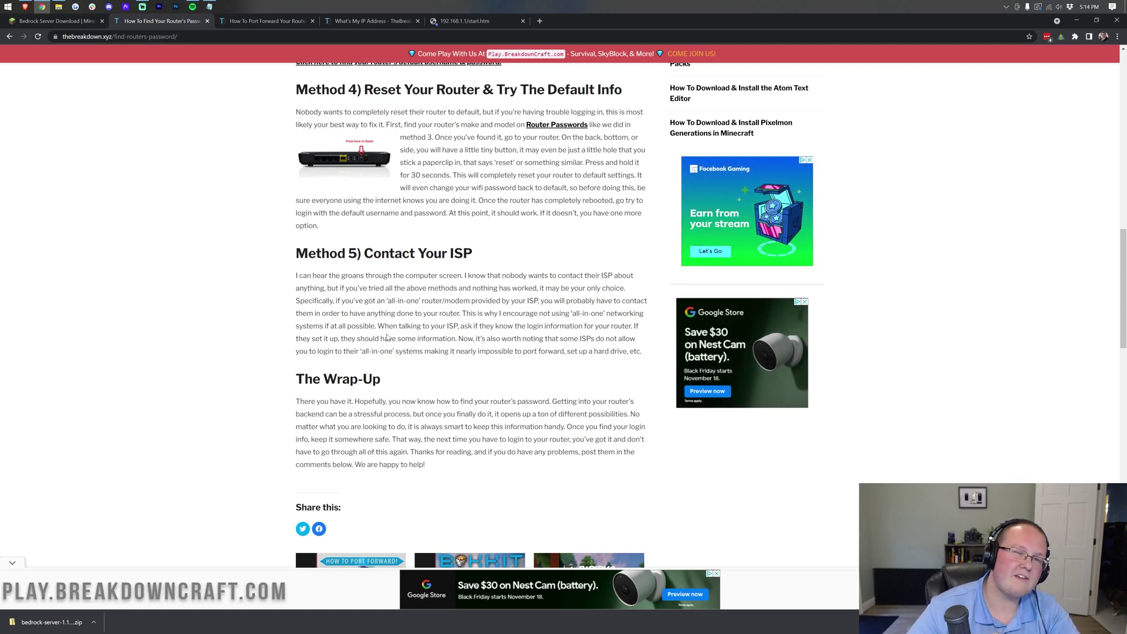
scroll(388, 336, up, 5)
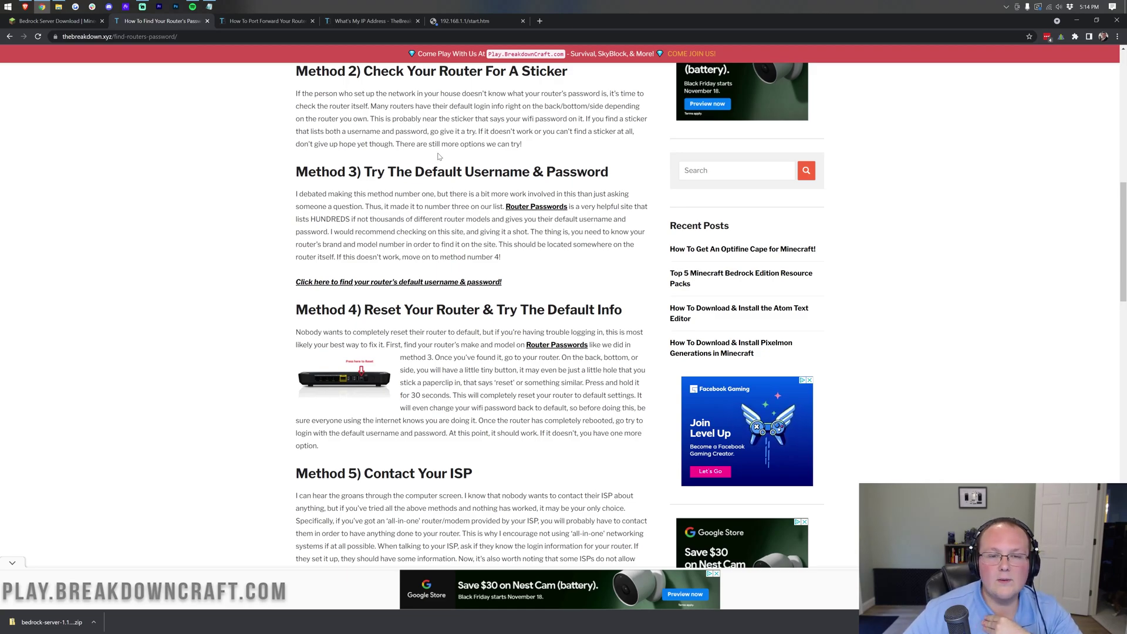
Step: Sign in to the router with the username admin and the account password, and dismiss the NETGEAR Armor offer
click(464, 22)
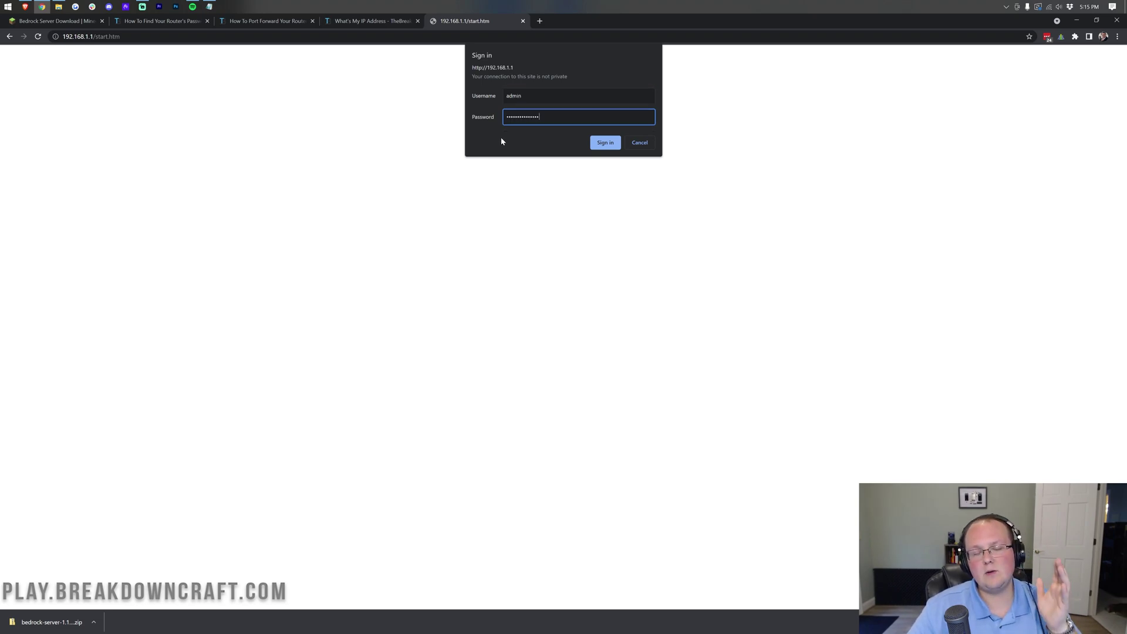
click(594, 143)
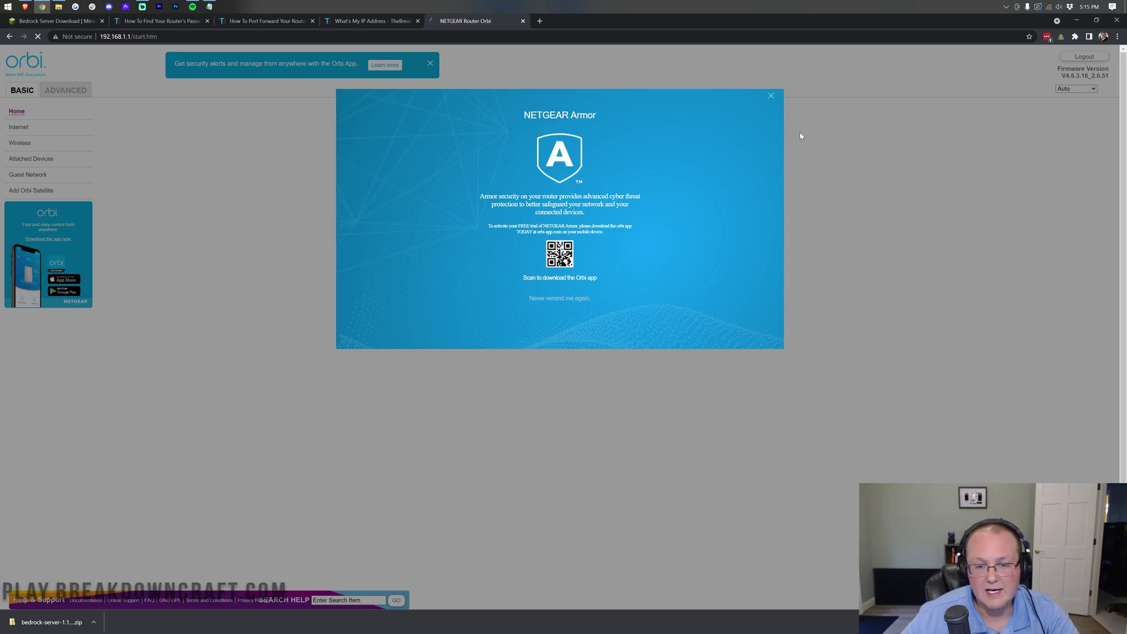
click(771, 98)
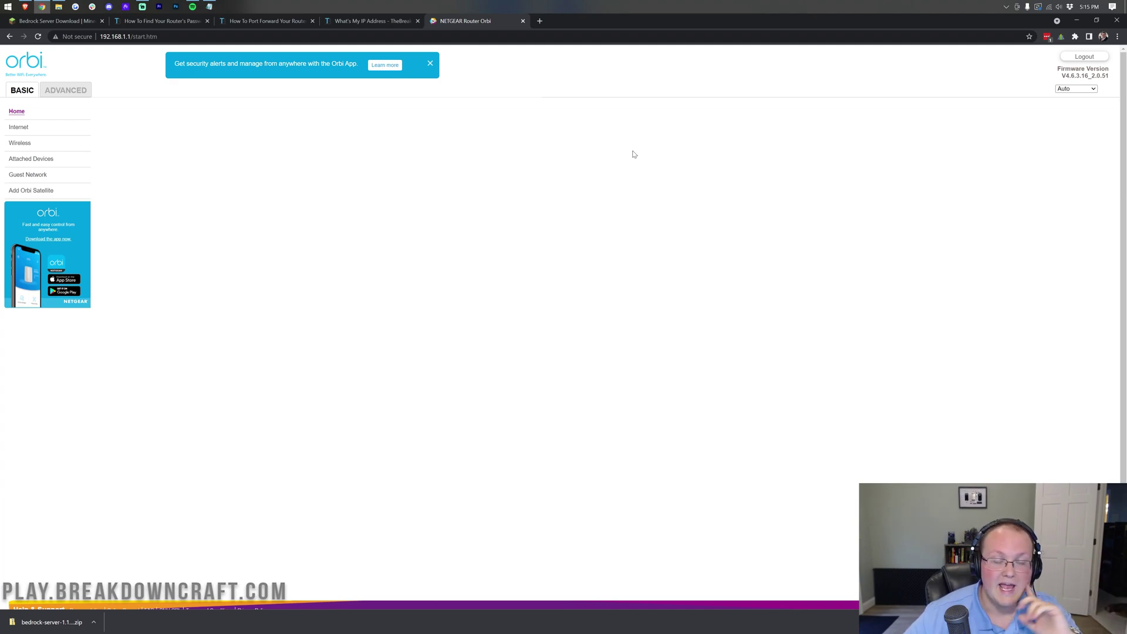
Step: Consult the "How To Port Forward Your Router" article and return to the router's page
click(282, 21)
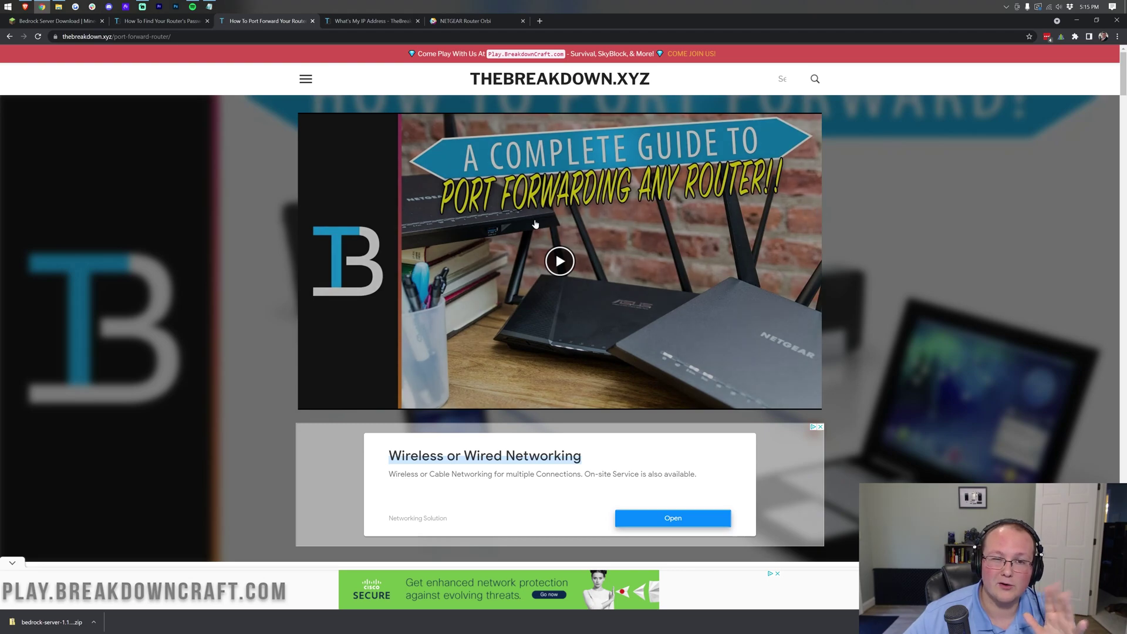
click(453, 22)
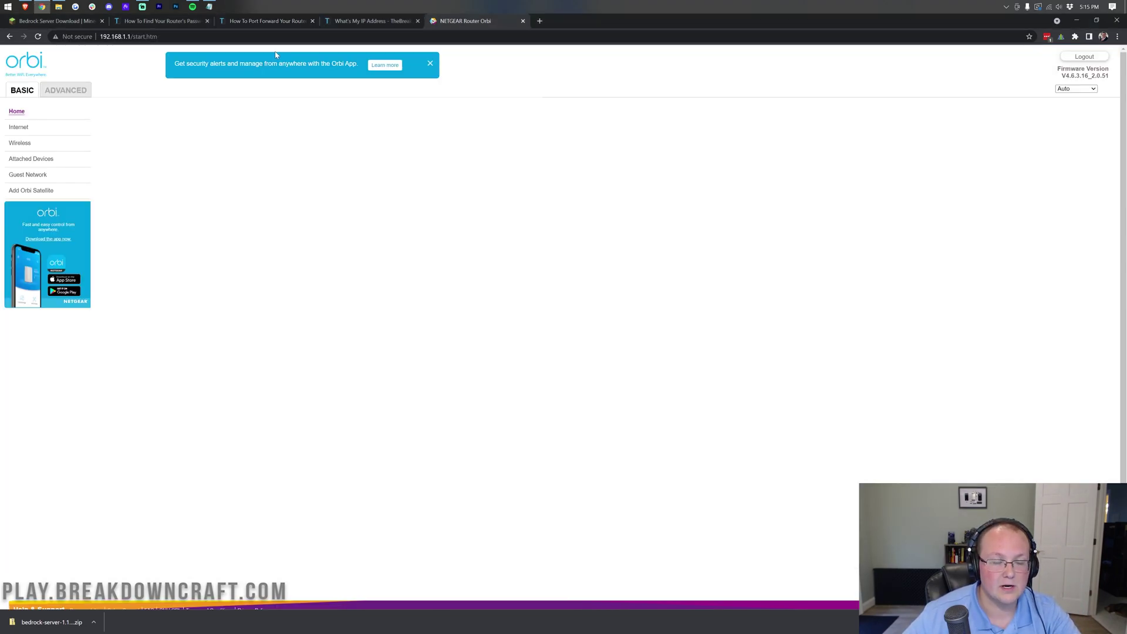
click(270, 23)
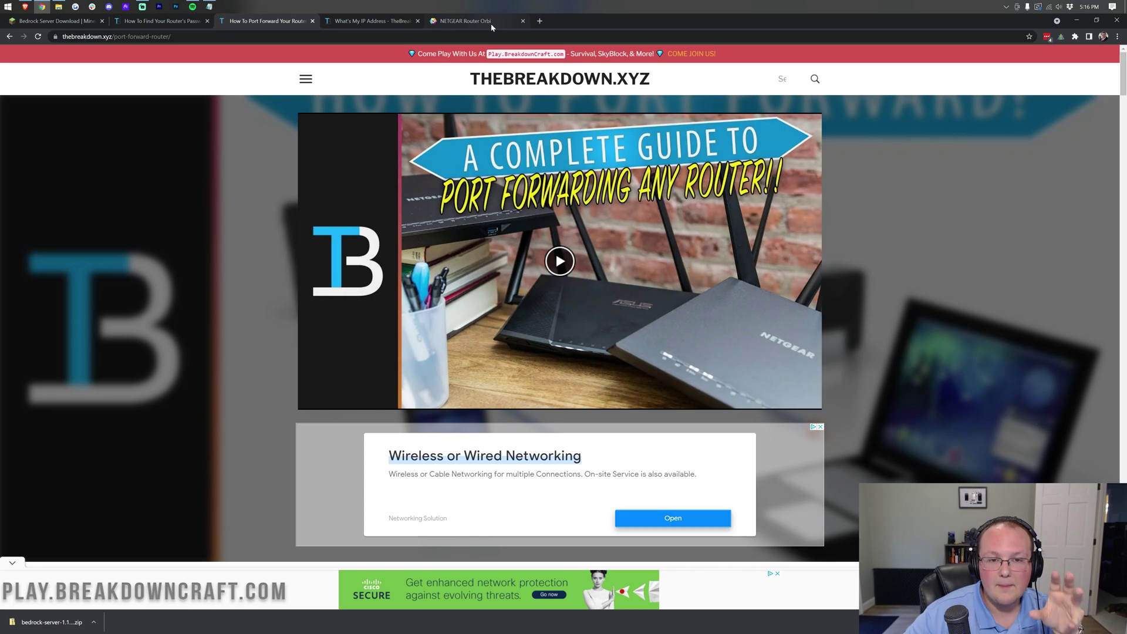
click(491, 25)
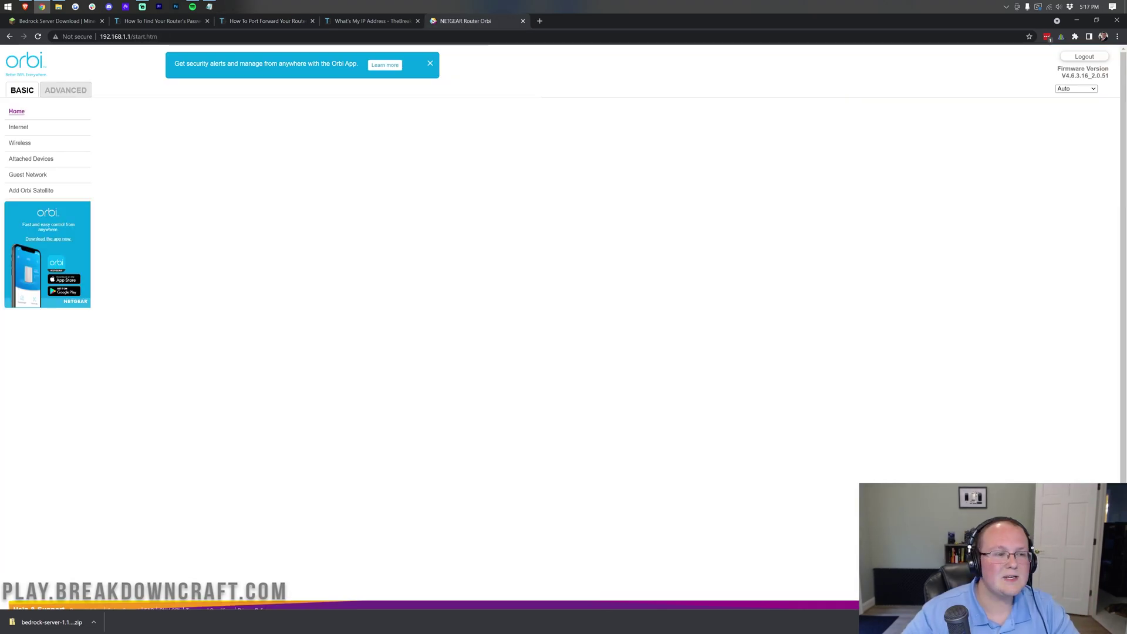
Step: Open the Port Forwarding / Port Triggering page in the router's advanced settings
click(75, 93)
click(22, 169)
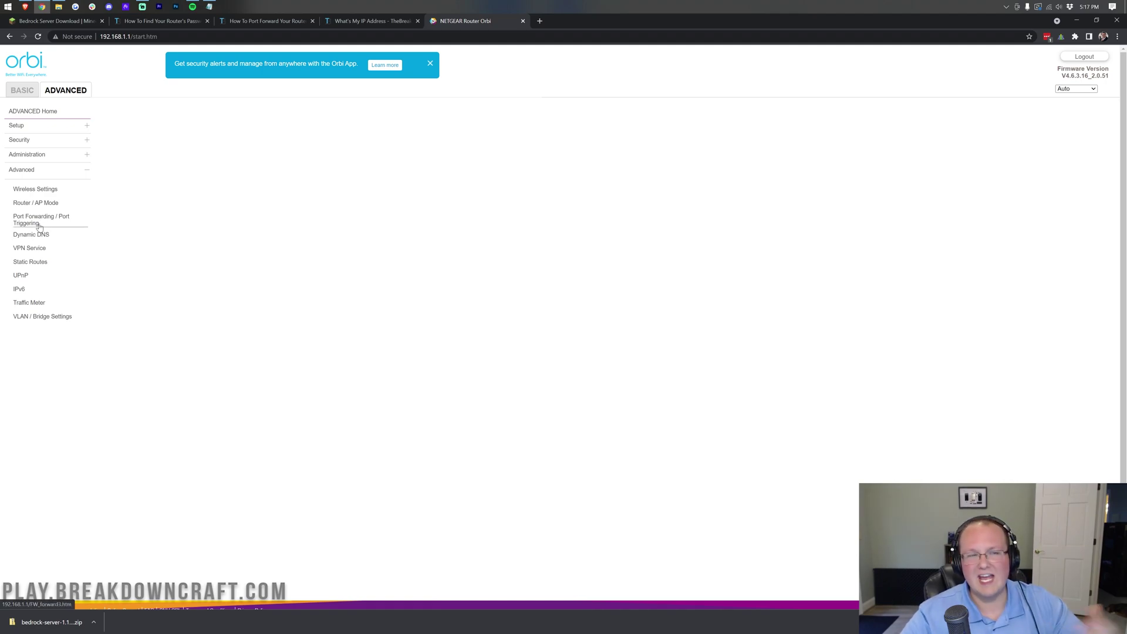
click(34, 157)
click(34, 156)
click(29, 170)
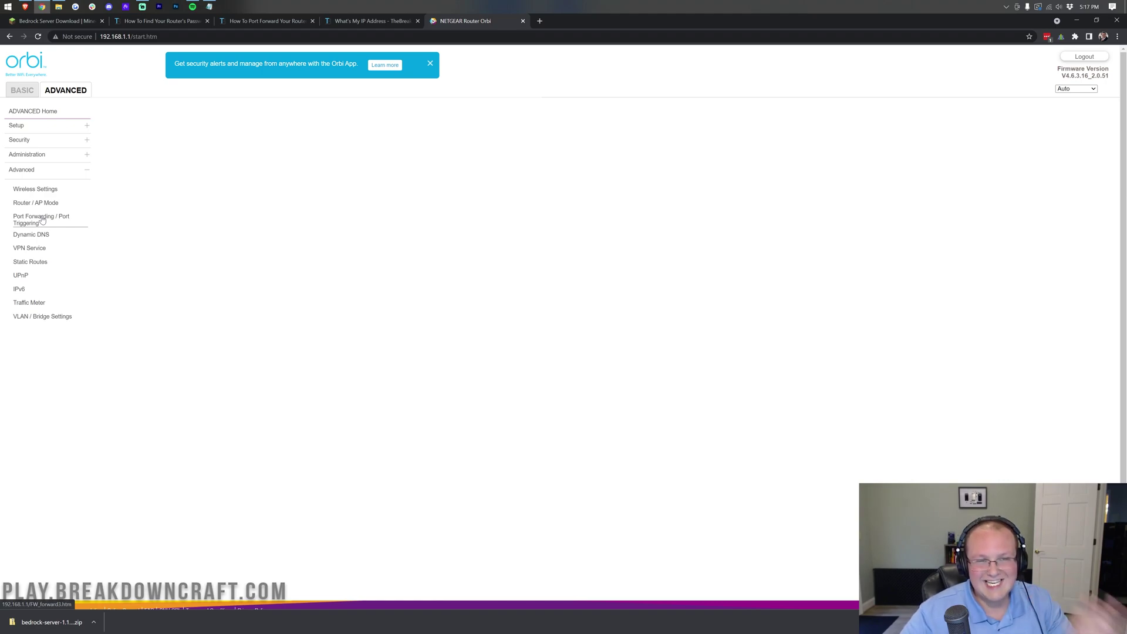
click(42, 220)
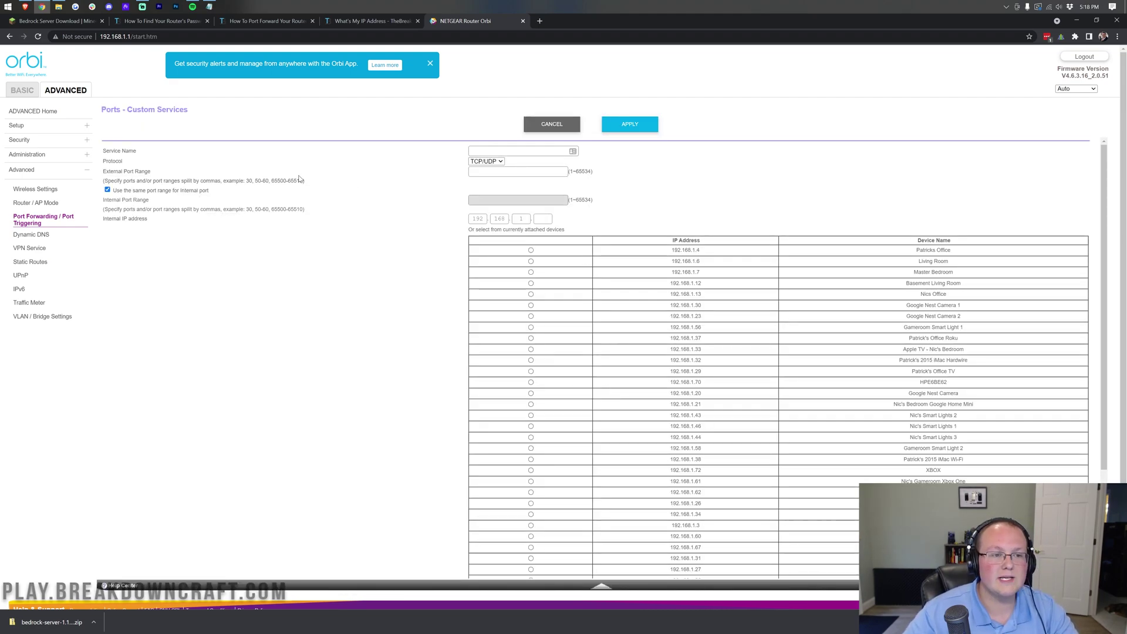
Step: Name the custom service Minecraft and set its protocol to TCP/UDP
click(570, 151)
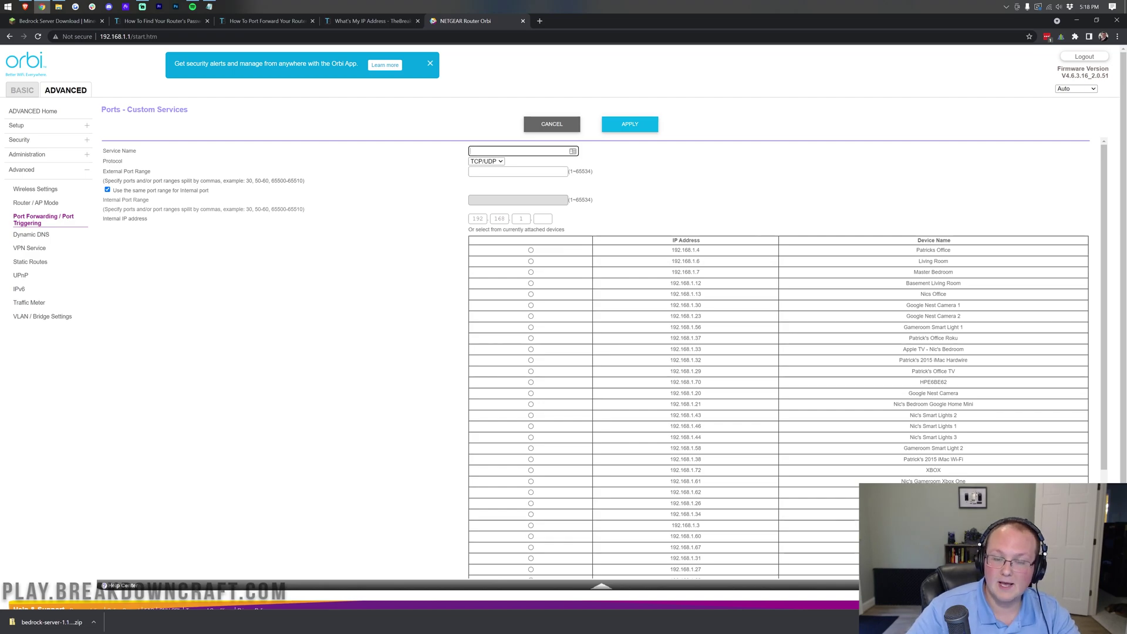
text(Minecraft)
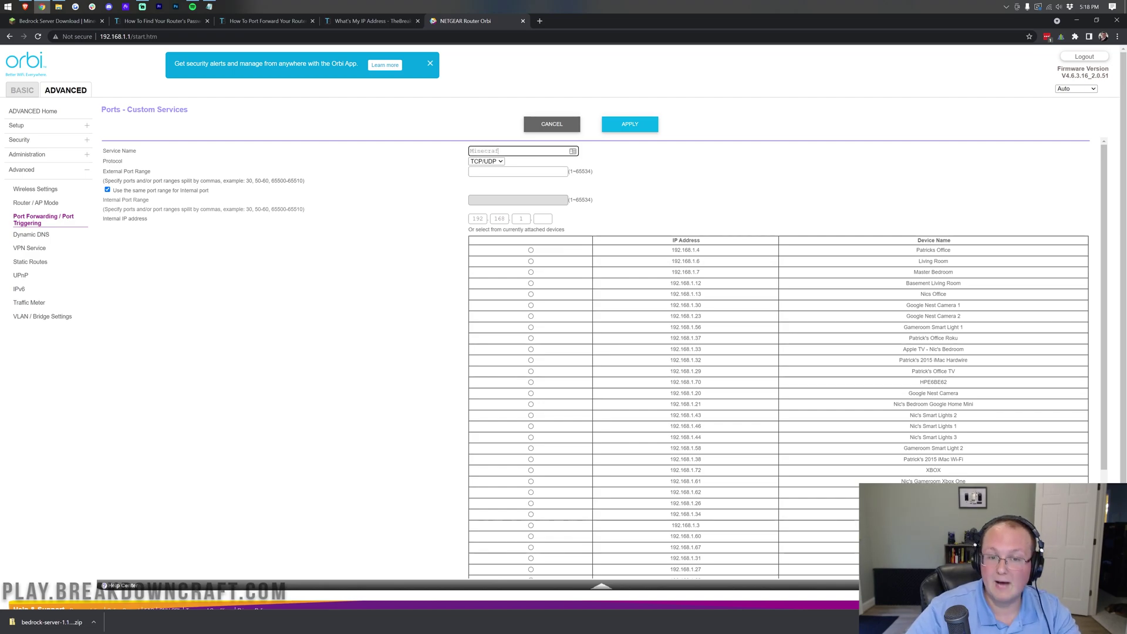
click(501, 162)
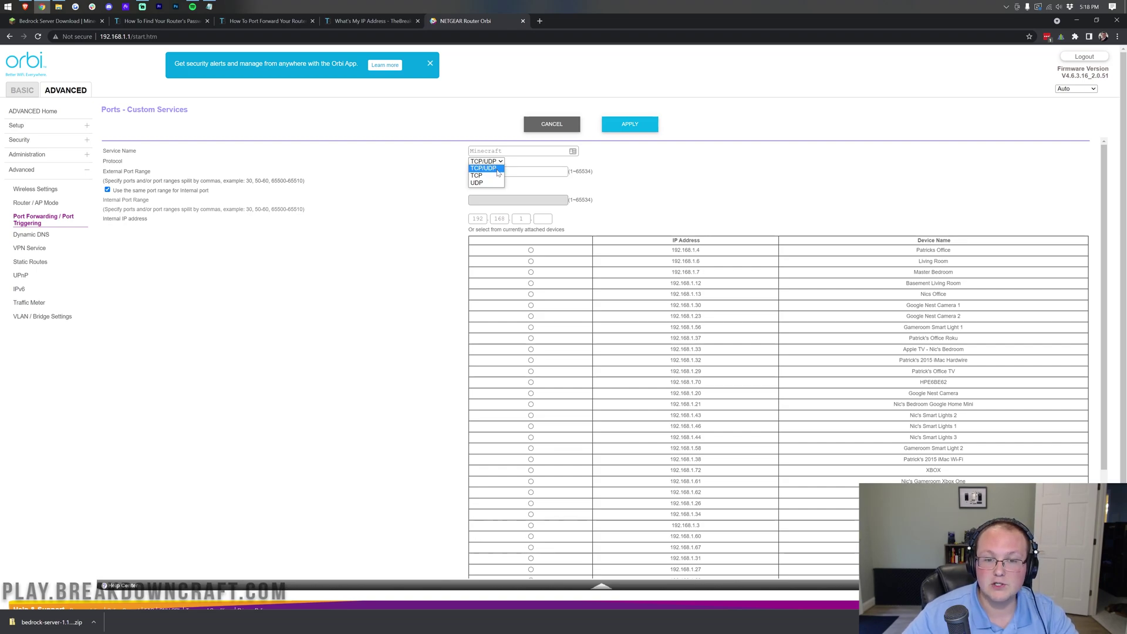
click(491, 176)
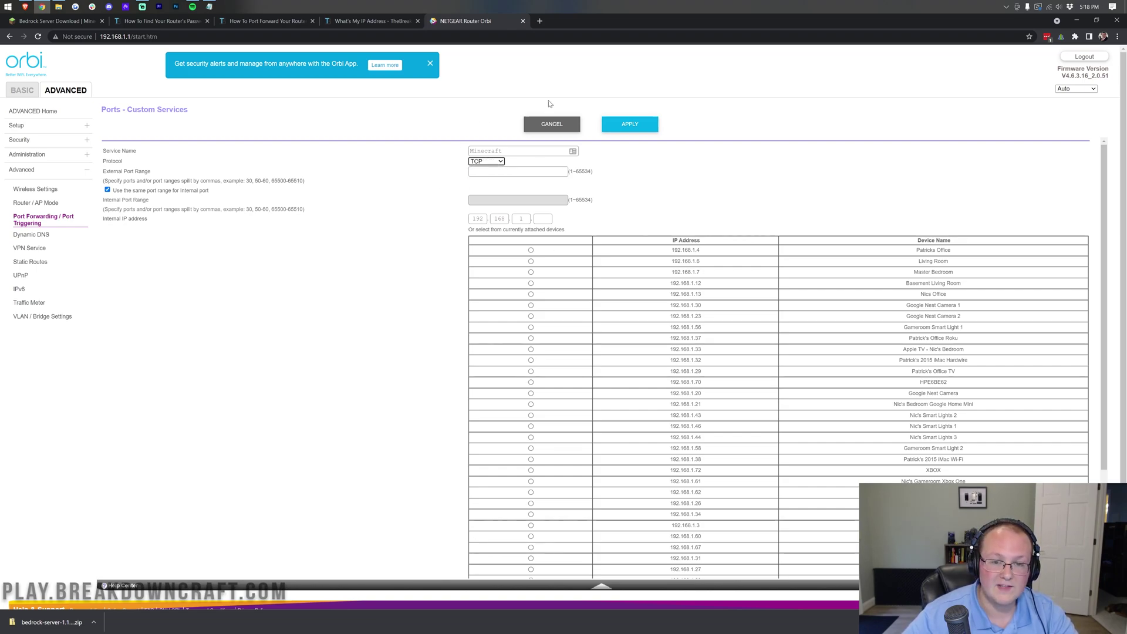
click(503, 161)
click(488, 184)
click(488, 162)
click(487, 169)
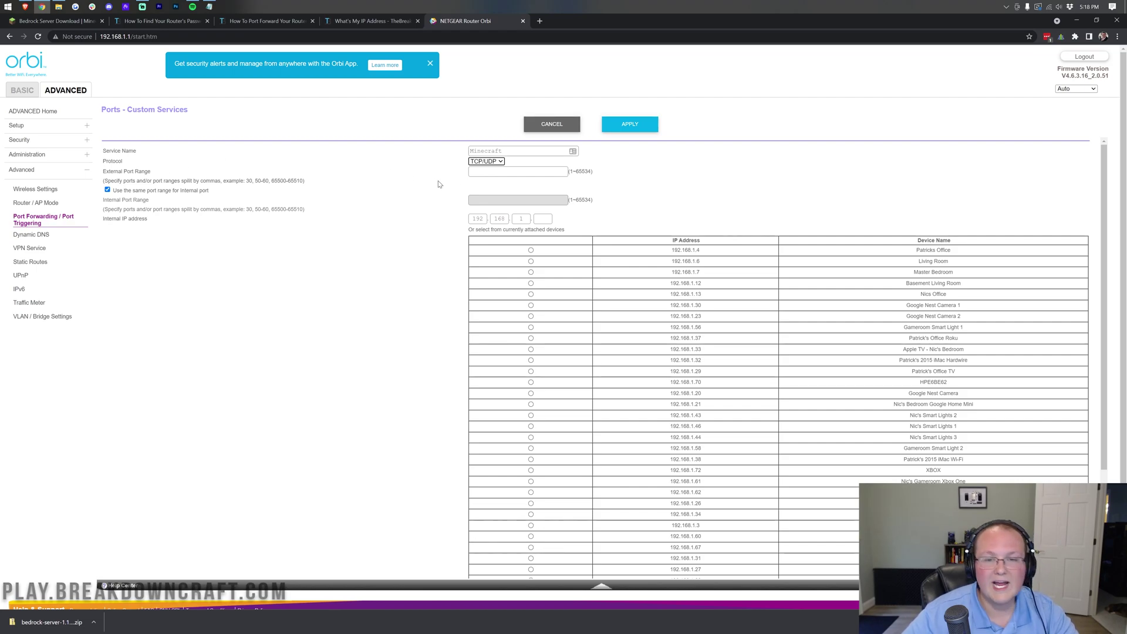
Step: Set the external port range of the Minecraft service to 19132
click(519, 171)
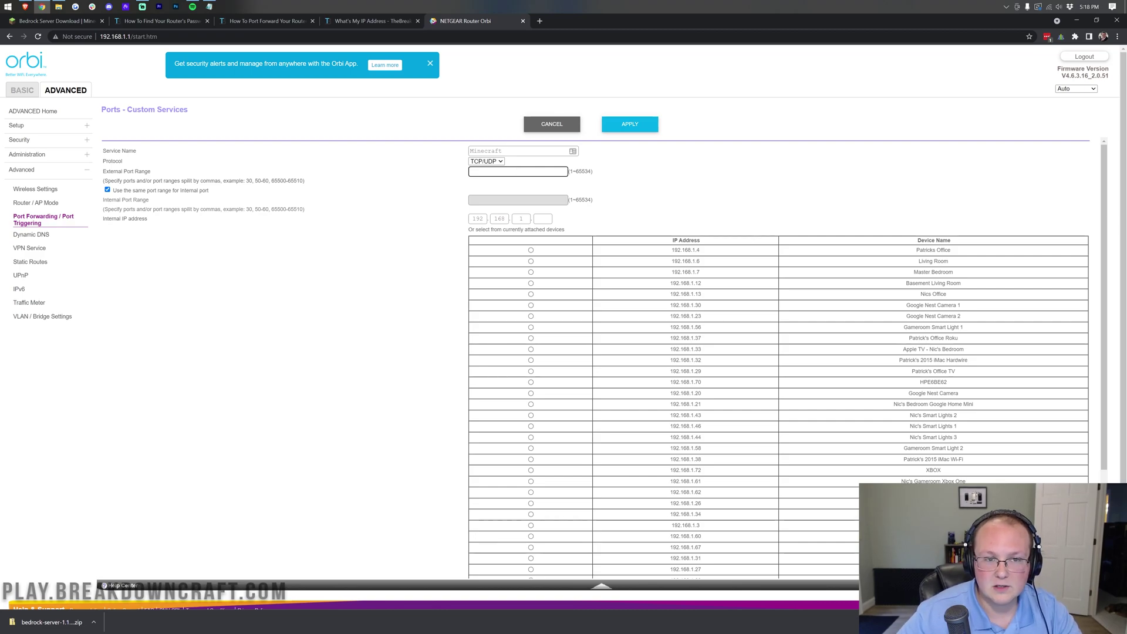
text(9132)
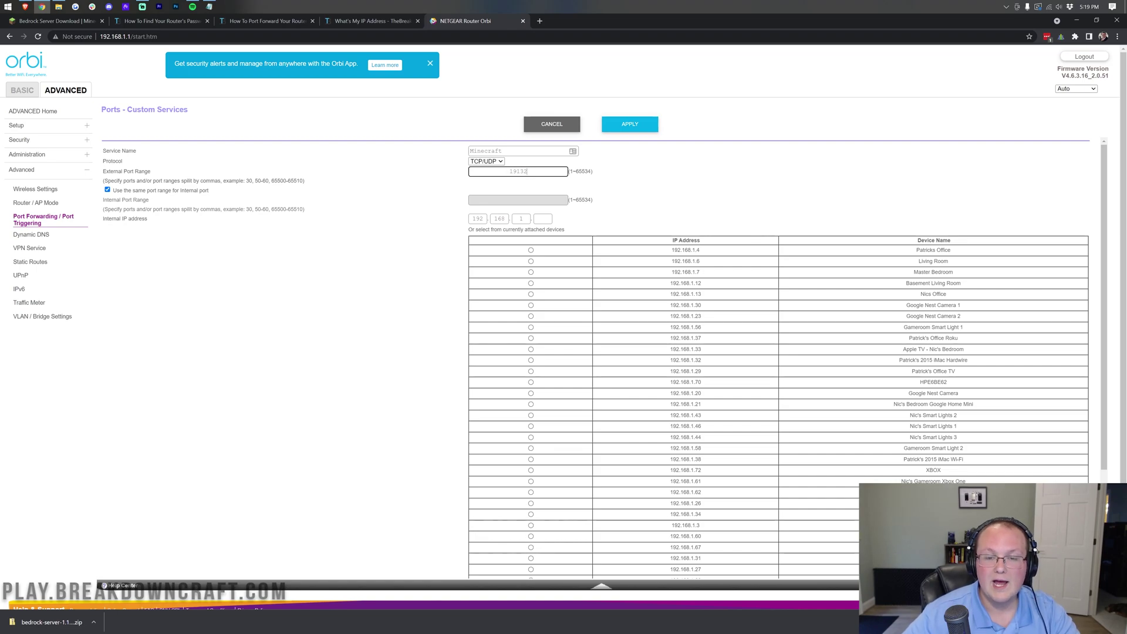
double_click(519, 171)
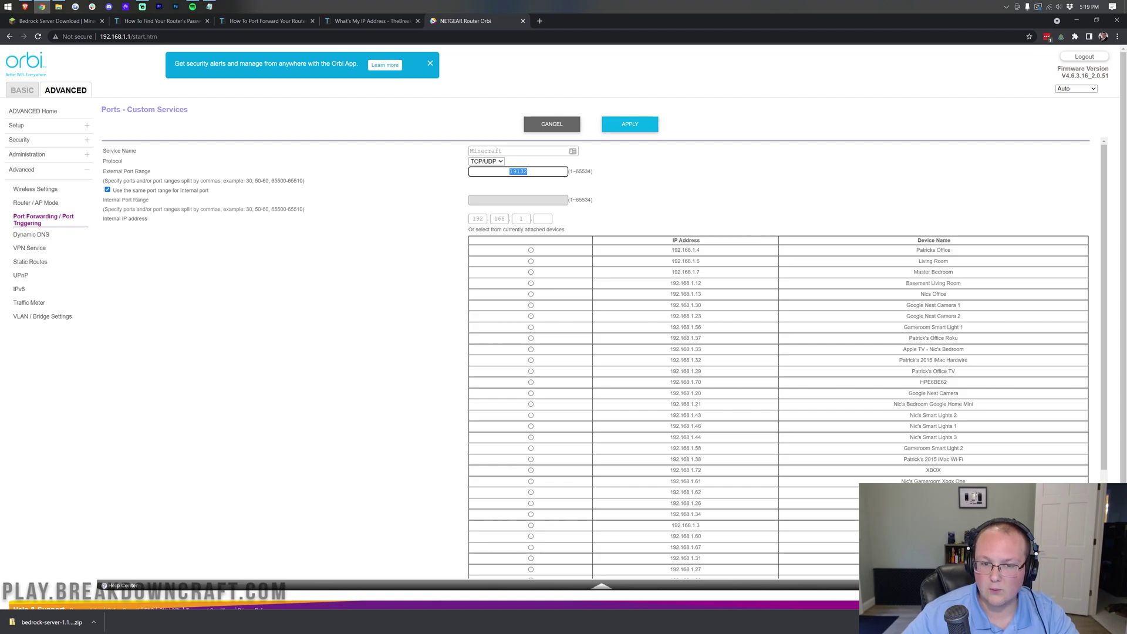
click(527, 171)
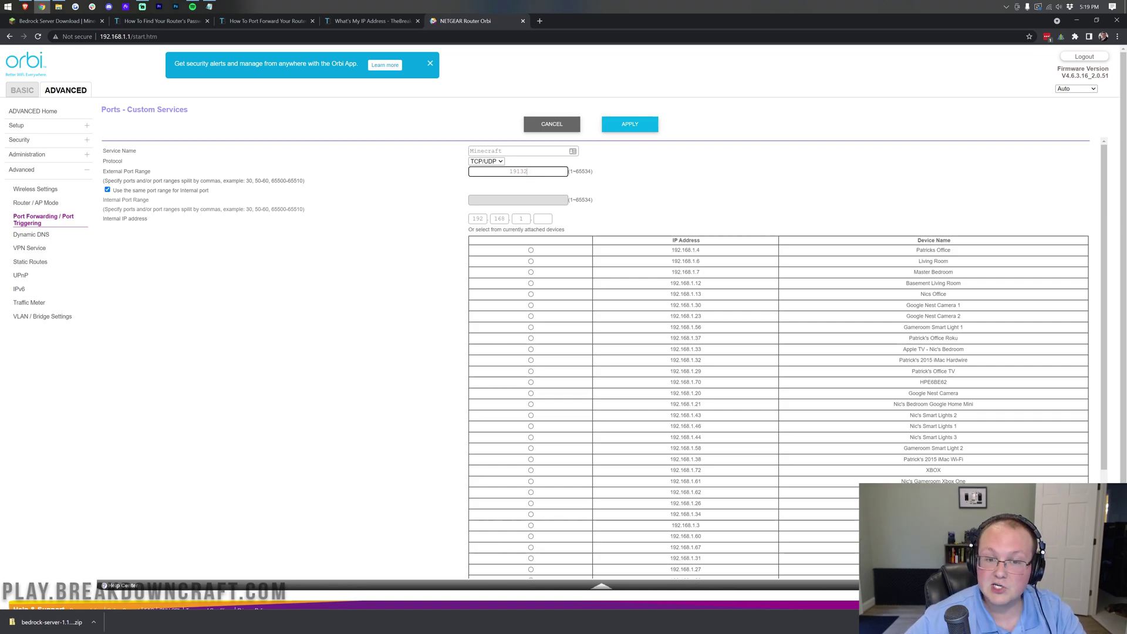
click(529, 190)
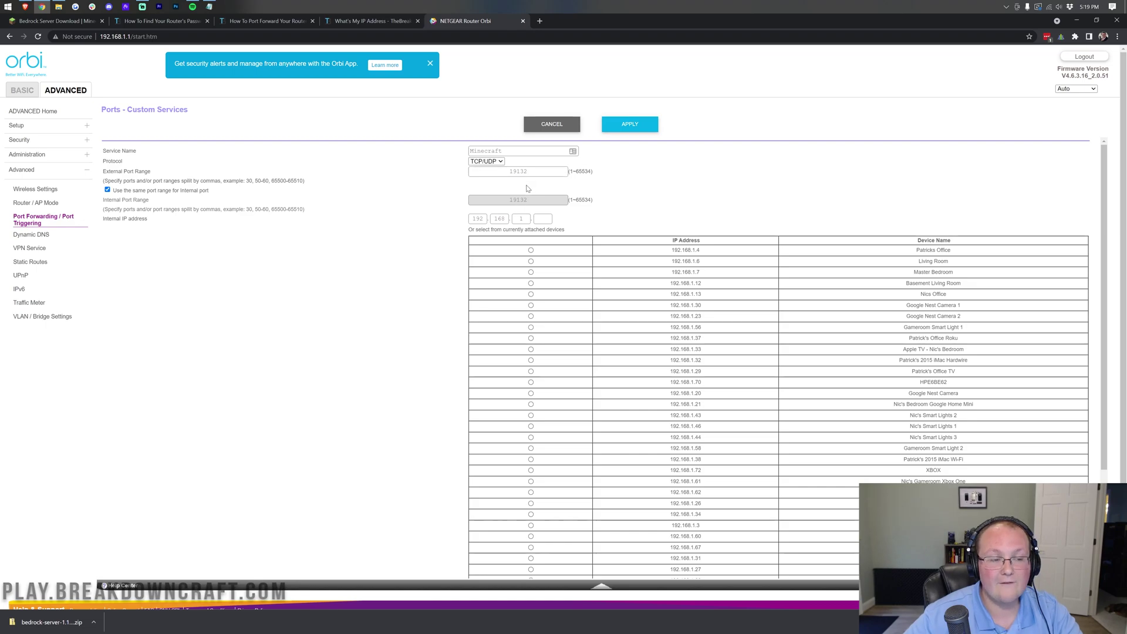
Step: Turn off the option to use the same port range for the internal port, and check the internal port range
click(107, 191)
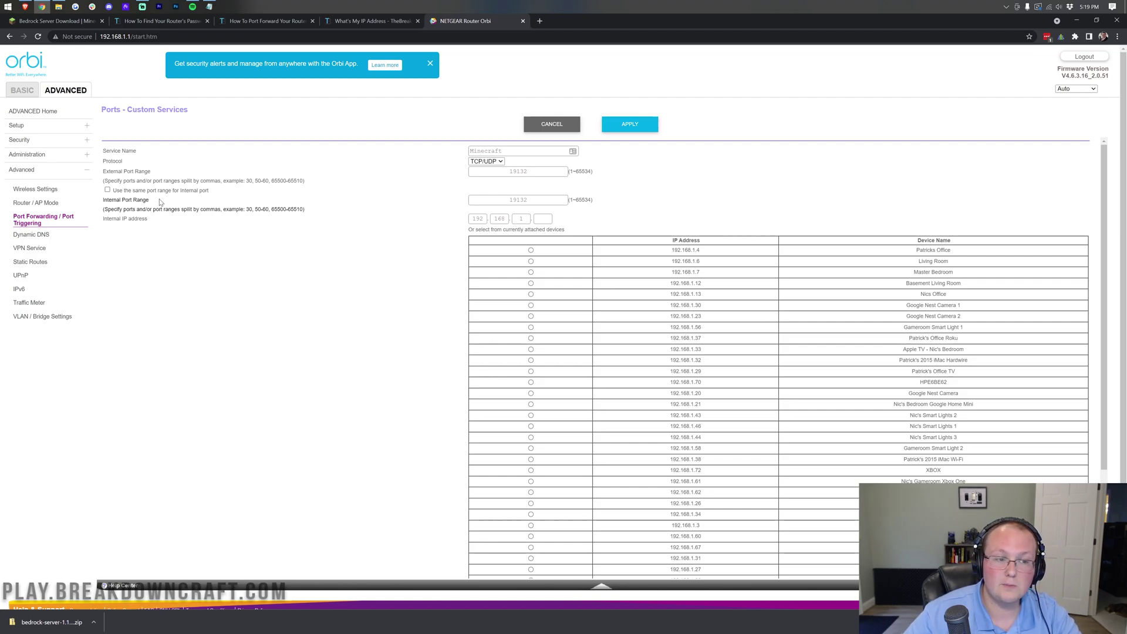
click(493, 200)
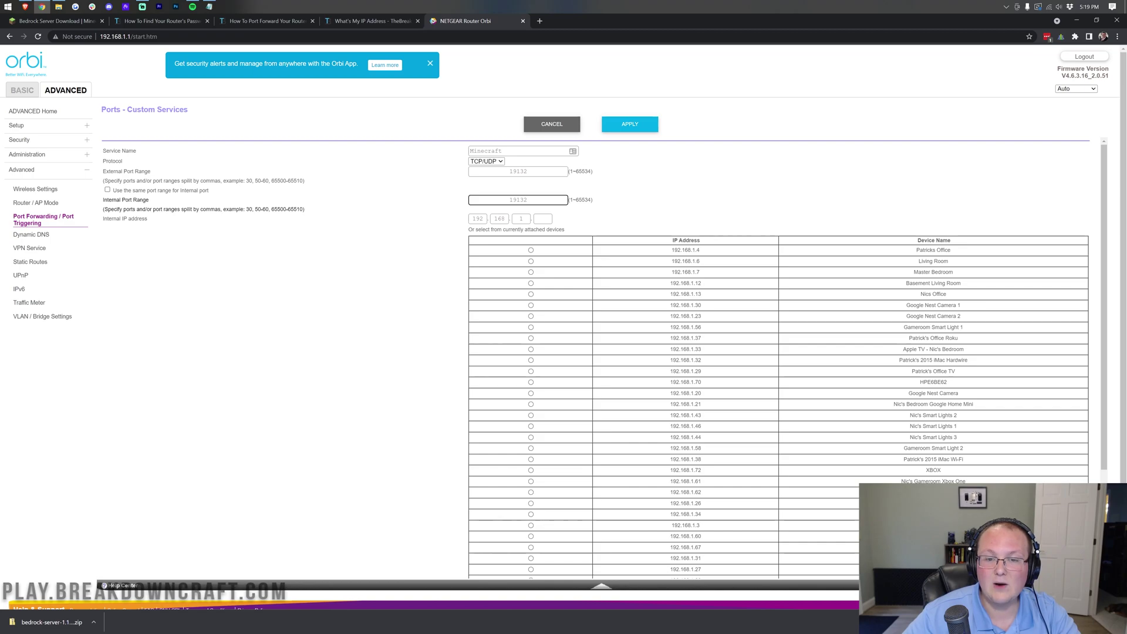
double_click(526, 200)
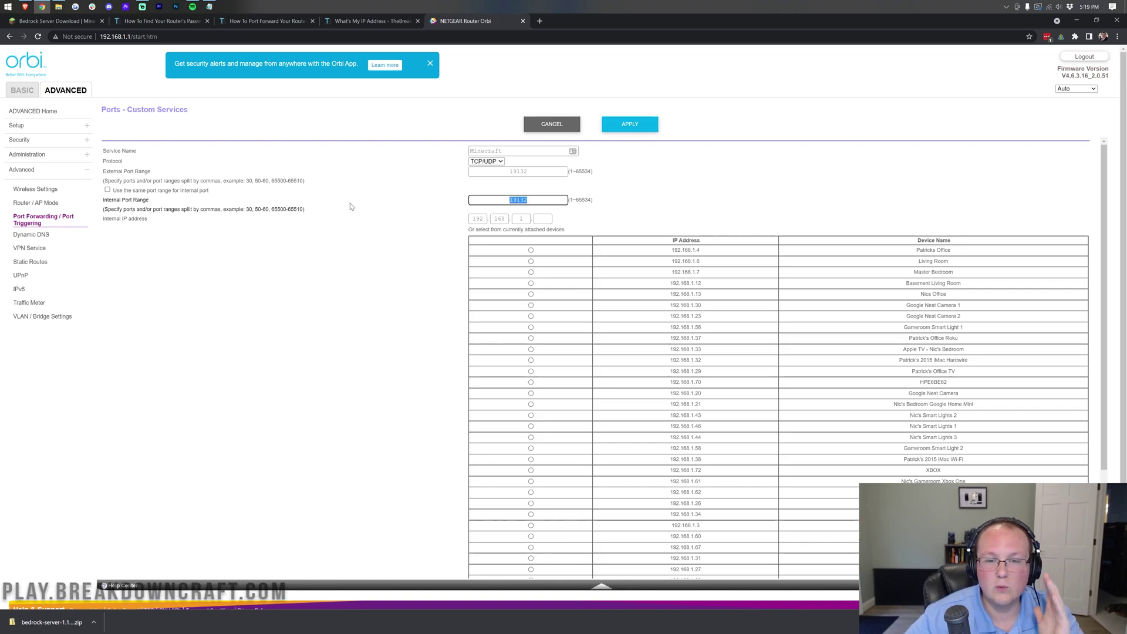
click(312, 223)
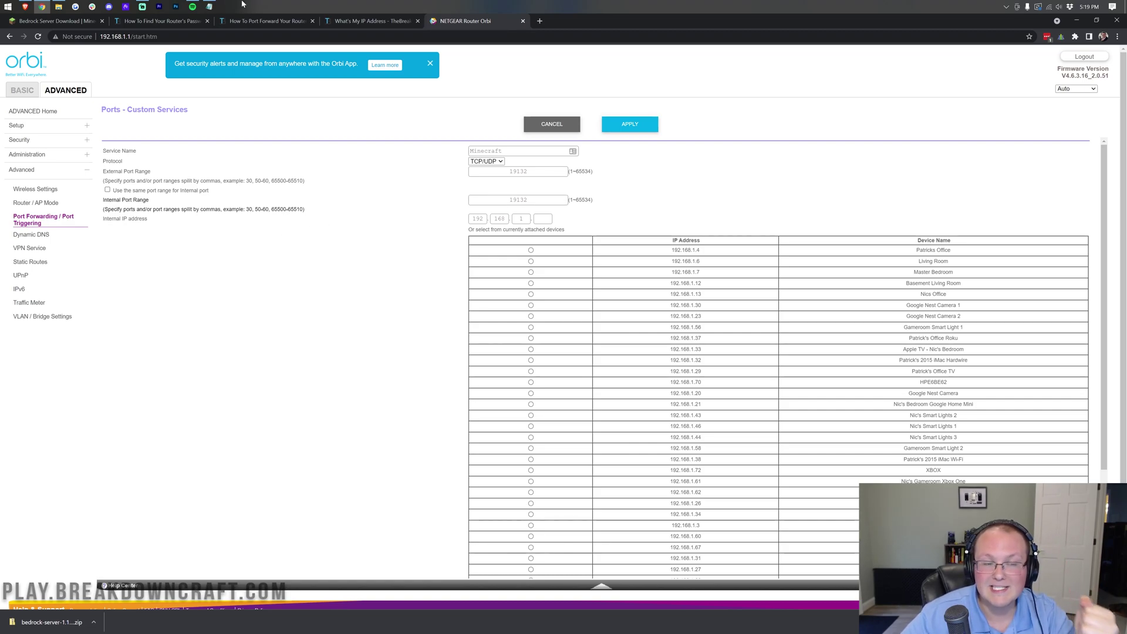
Step: Complete the internal IP address as 192.168.1.67, matching the IPv4 address saved in the Notepad note
click(210, 7)
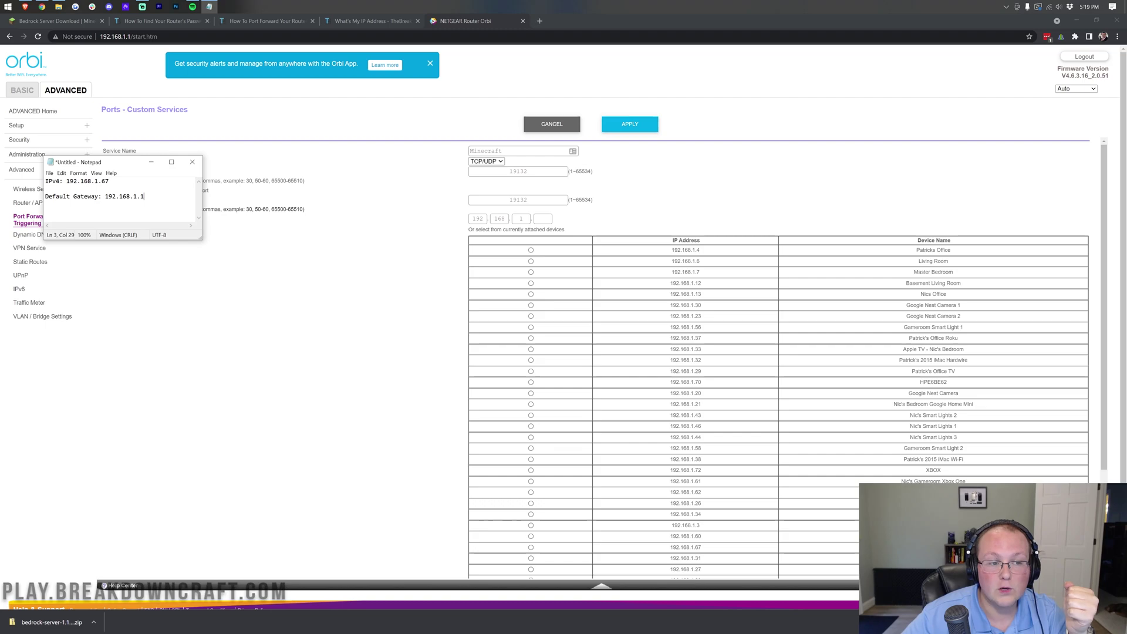
click(374, 266)
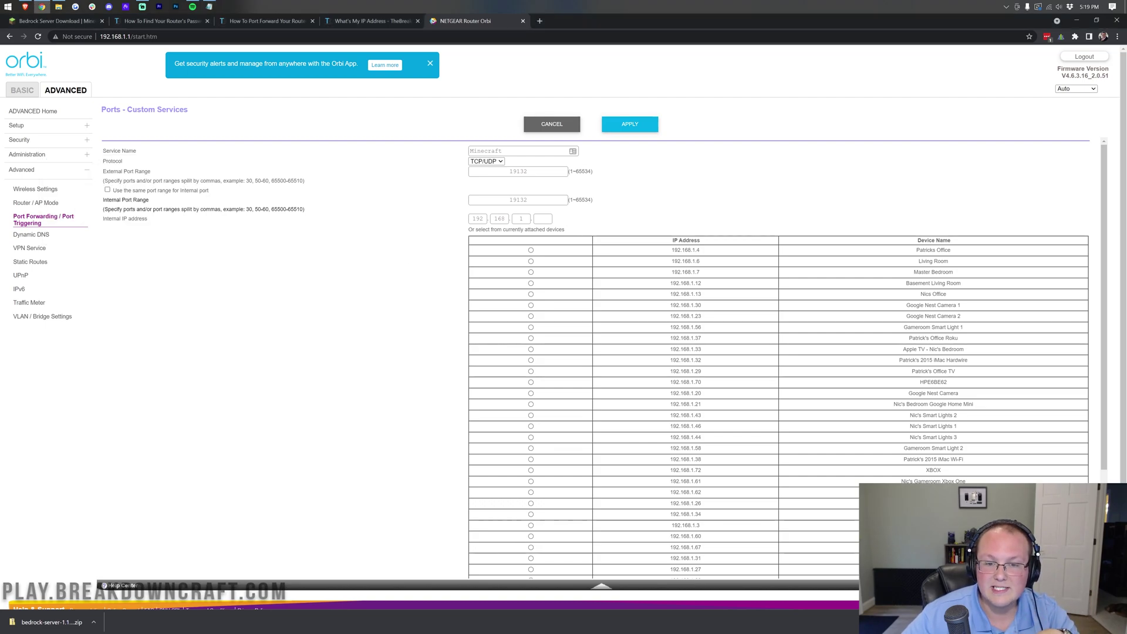
click(549, 220)
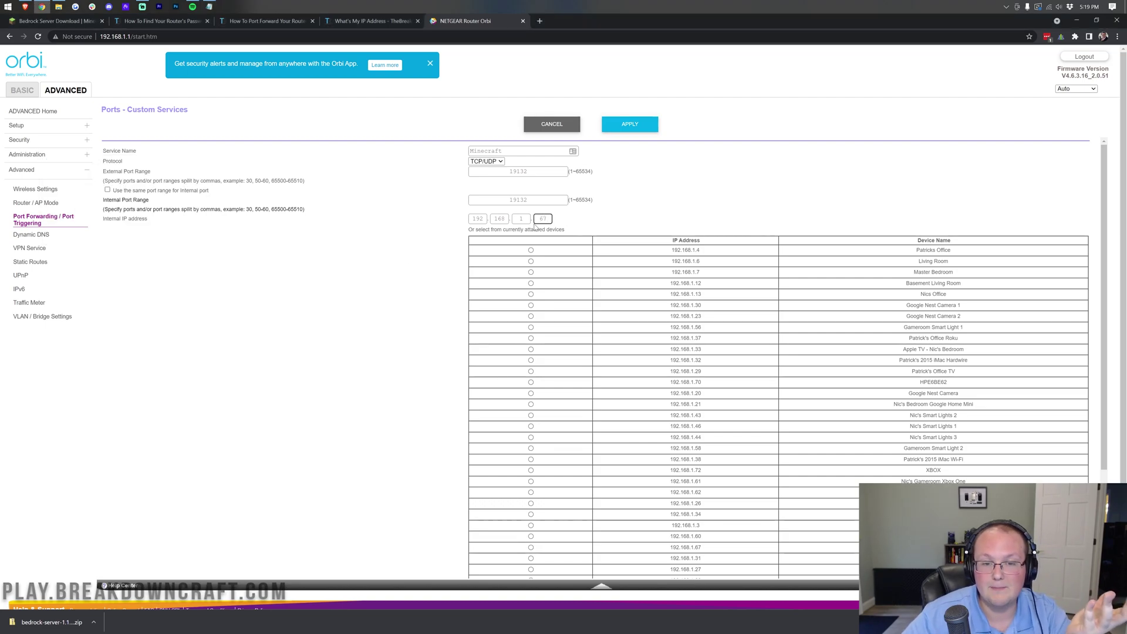
click(210, 6)
click(210, 6)
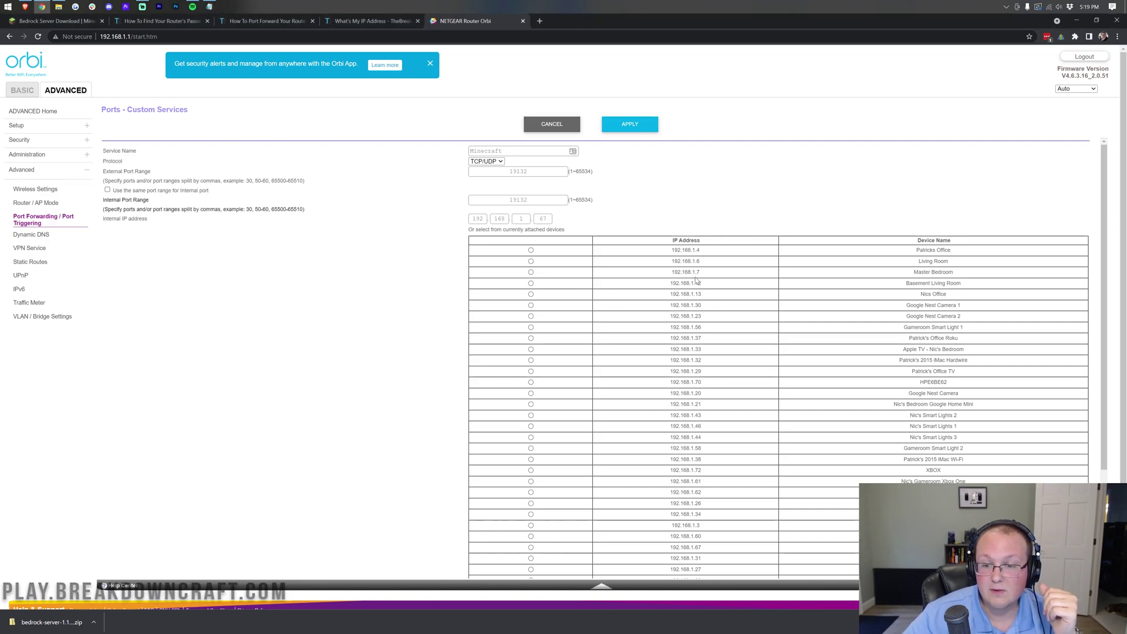
Step: Select the attached device with IP address 192.168.1.67 as the forwarding target and apply the custom service
scroll(640, 274, down, 2)
scroll(640, 274, down, 2)
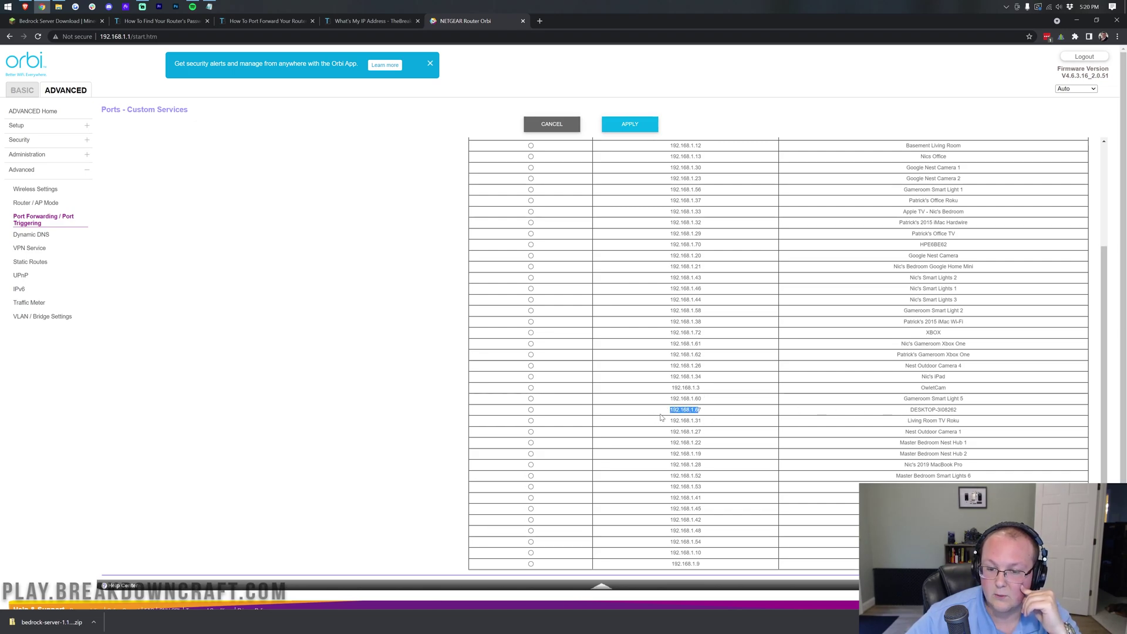
click(531, 409)
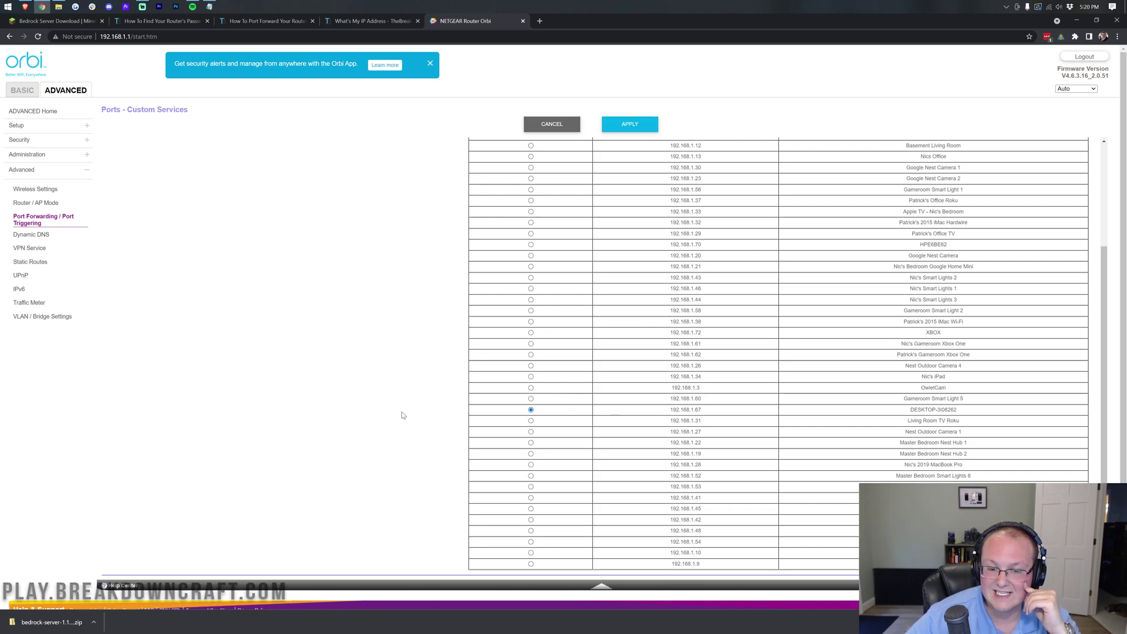
scroll(402, 414, up, 3)
scroll(405, 411, down, 2)
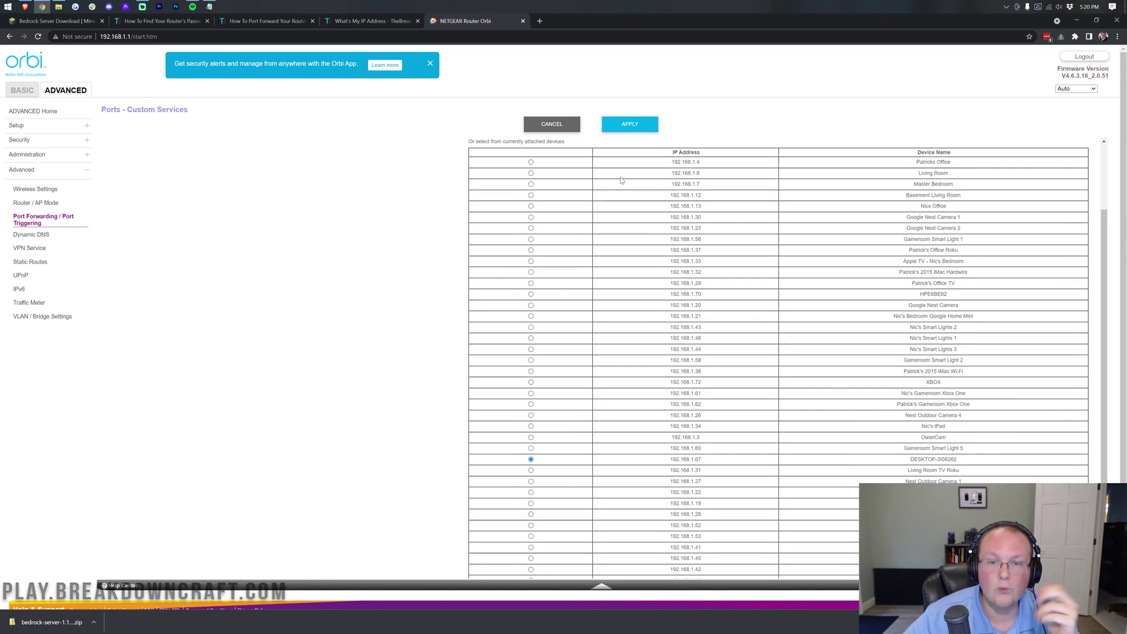
click(629, 125)
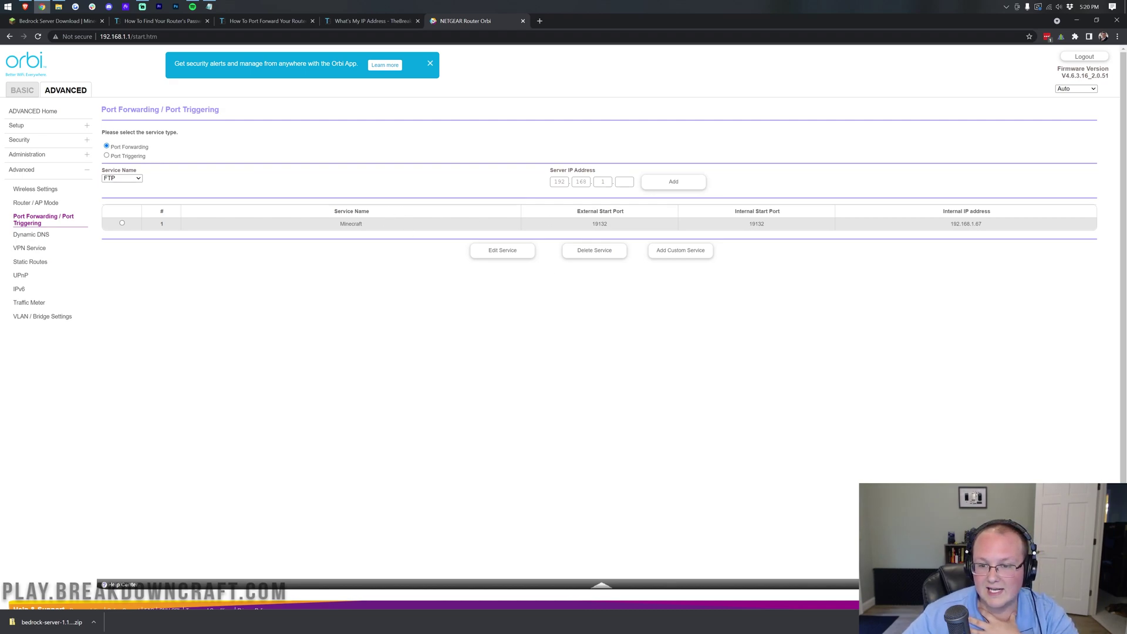
Step: Check the Minecraft forwarding entry's external port, and compare its internal IP address with the IPv4 noted in Notepad
double_click(594, 226)
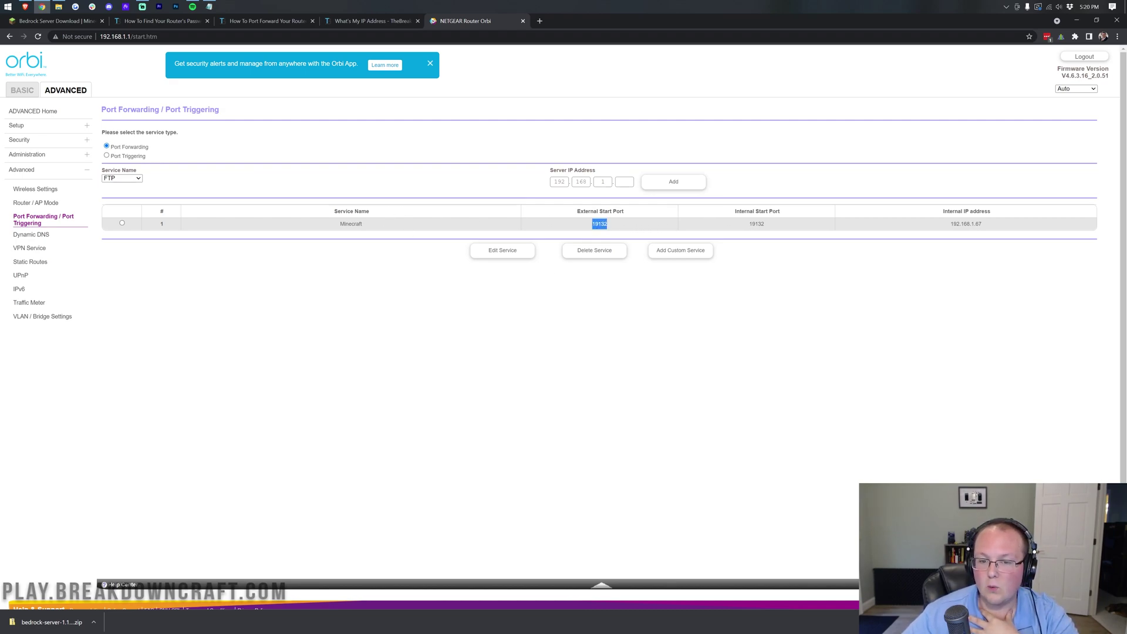
click(613, 231)
double_click(979, 224)
click(979, 224)
click(209, 6)
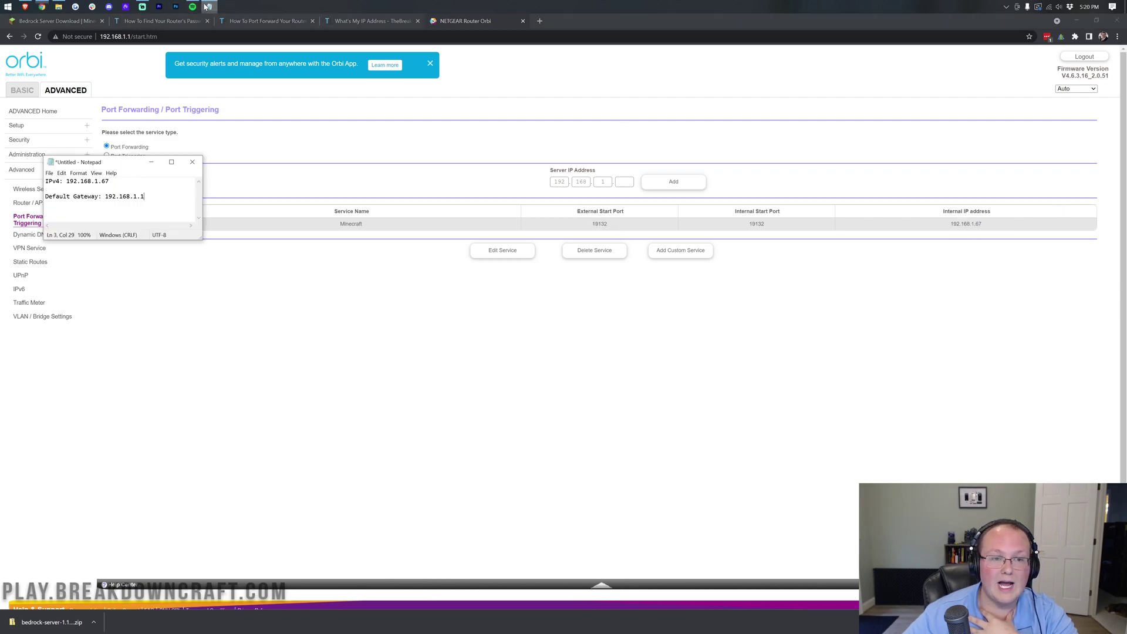
click(209, 6)
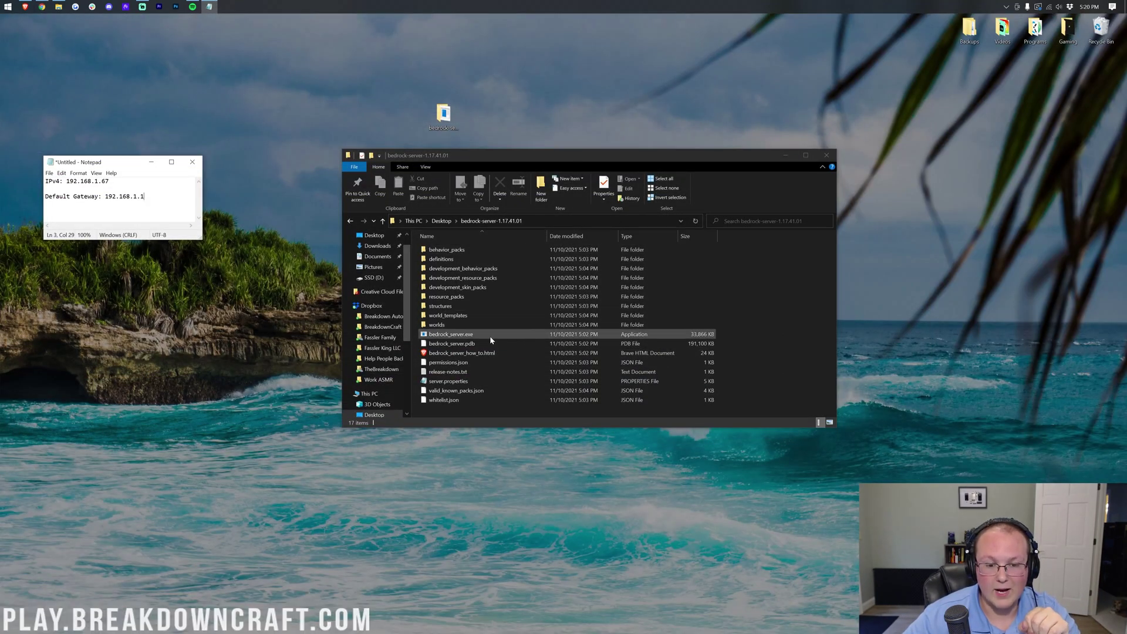
Step: Start the server with bedrock_server.exe from the bedrock-server-1.17.41.01 folder, and minimize the Notepad note covering its console
double_click(489, 336)
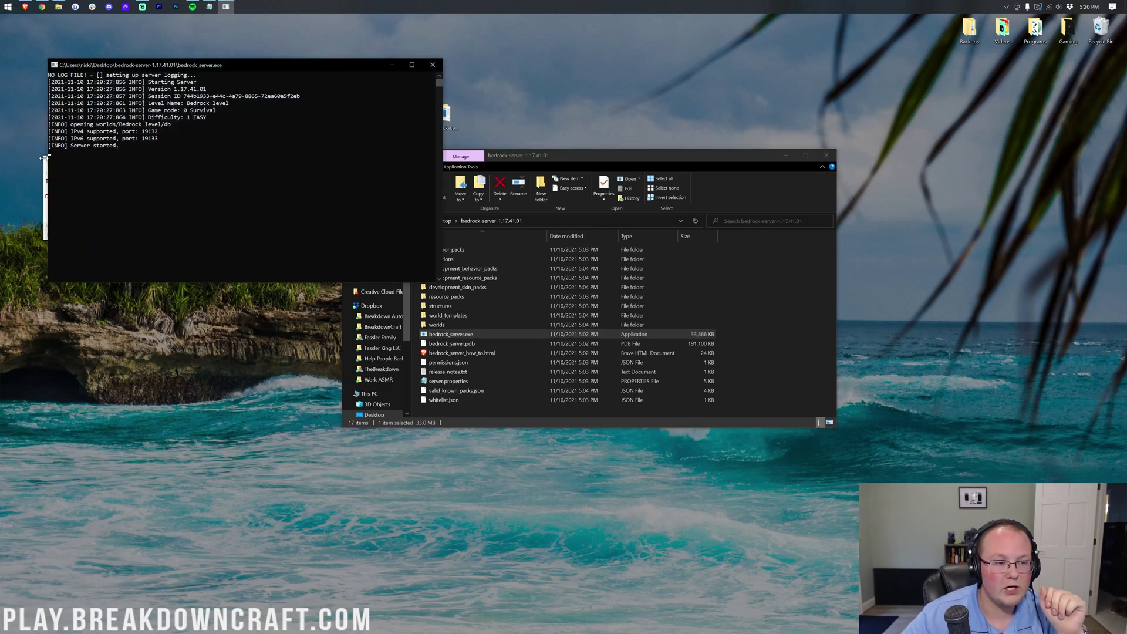
drag(80, 165, 108, 249)
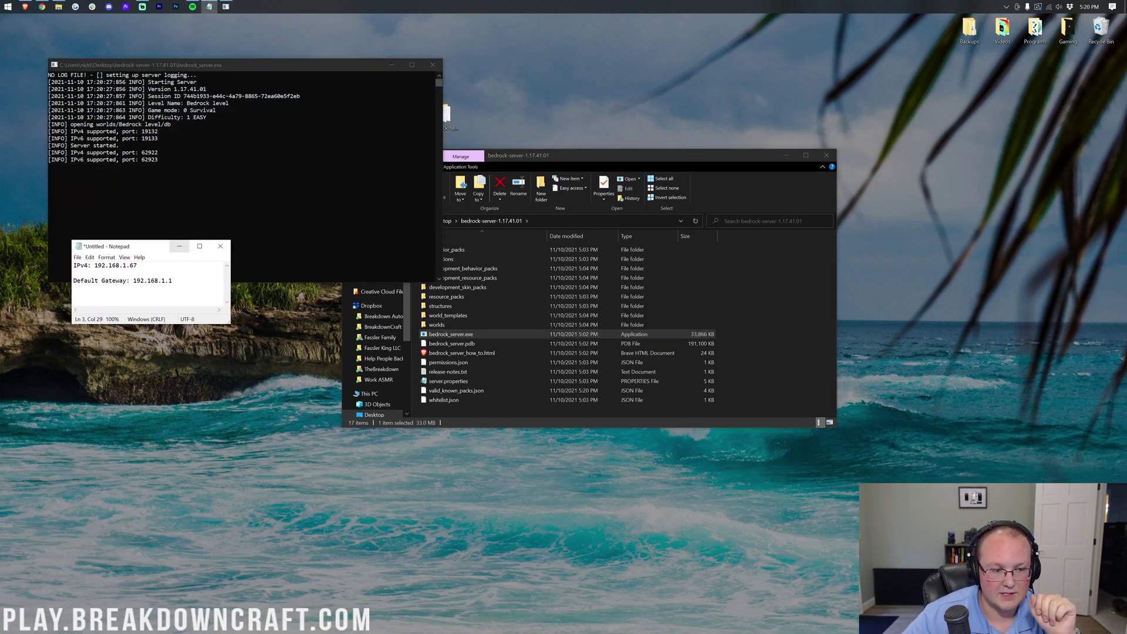
click(179, 247)
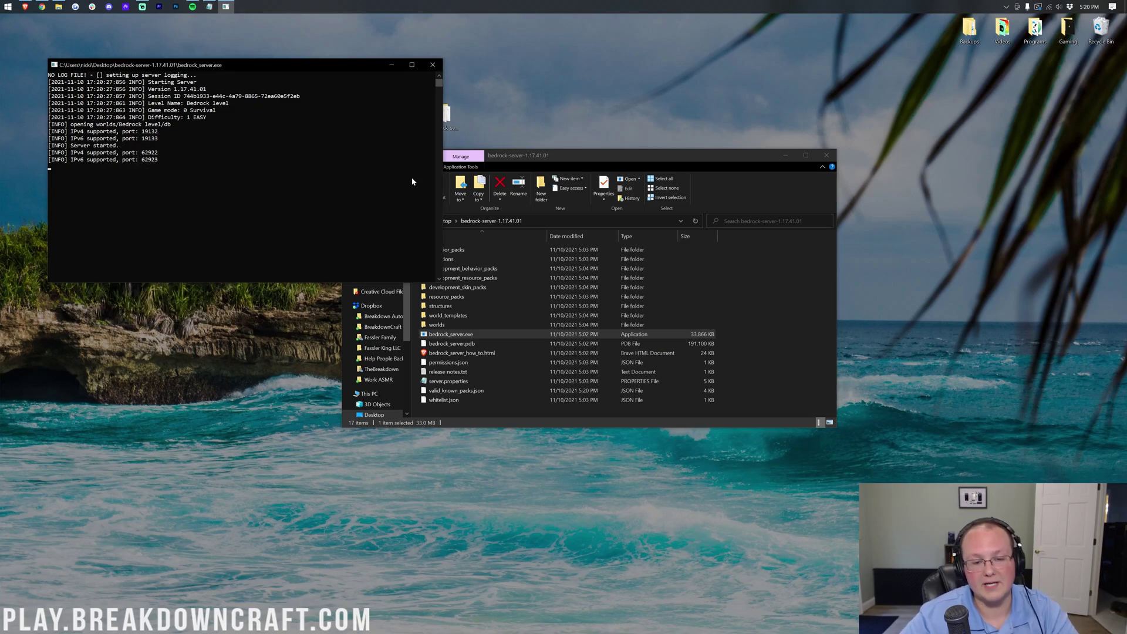
click(465, 335)
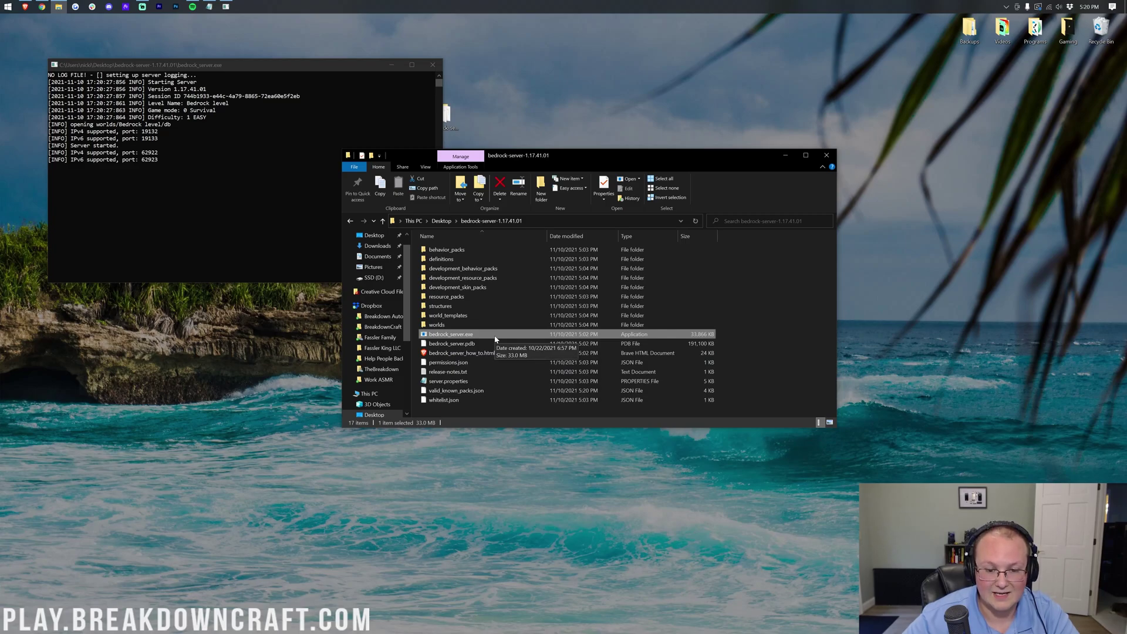
Step: Switch to Chrome, look up the public IP address on the What's My IP Address page, and highlight it
click(42, 7)
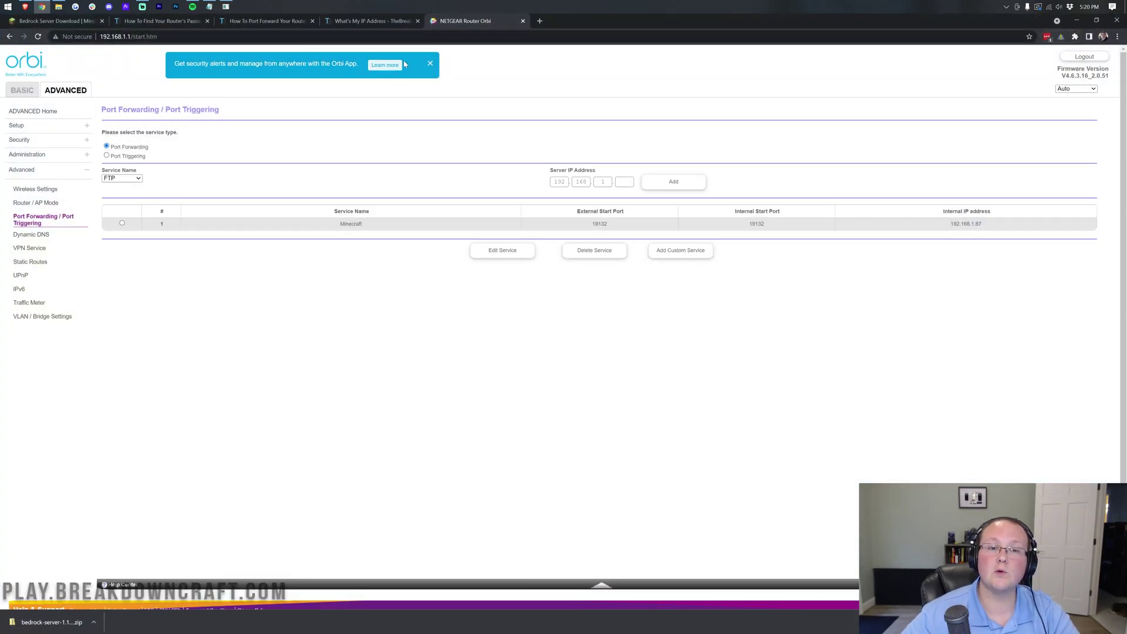
click(375, 23)
drag(536, 269, 498, 269)
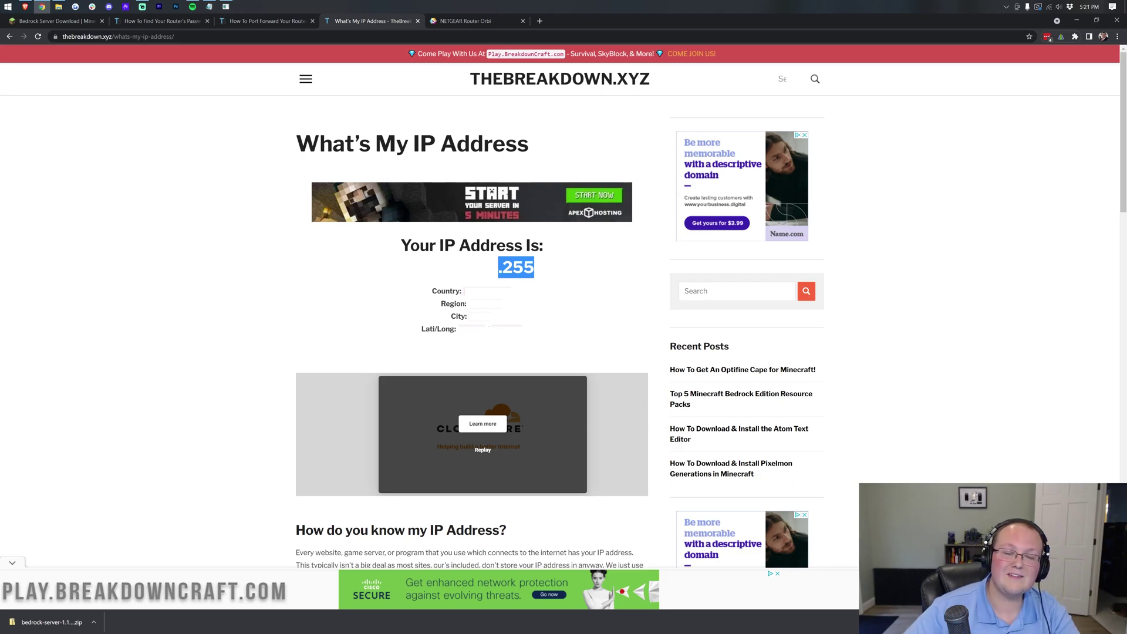
click(550, 286)
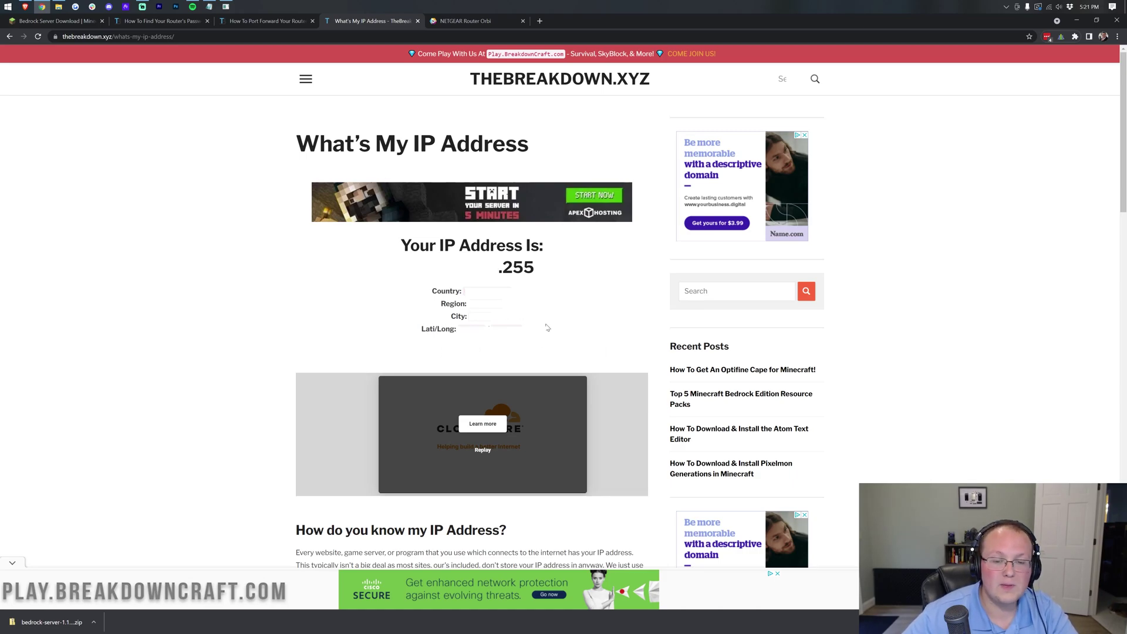
drag(539, 270, 398, 273)
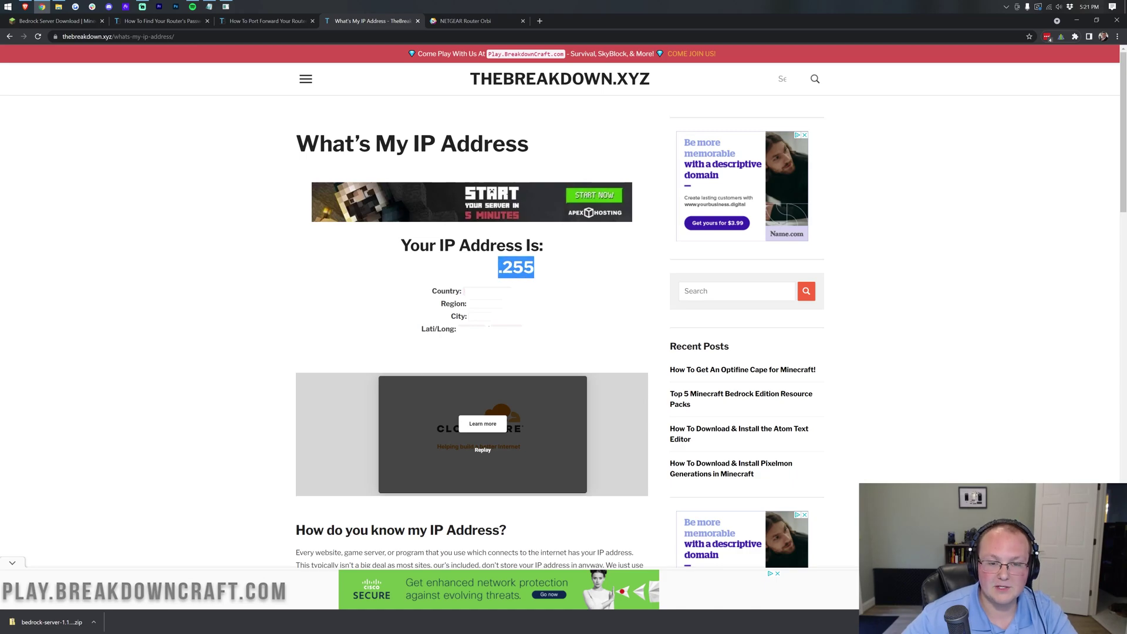
click(389, 270)
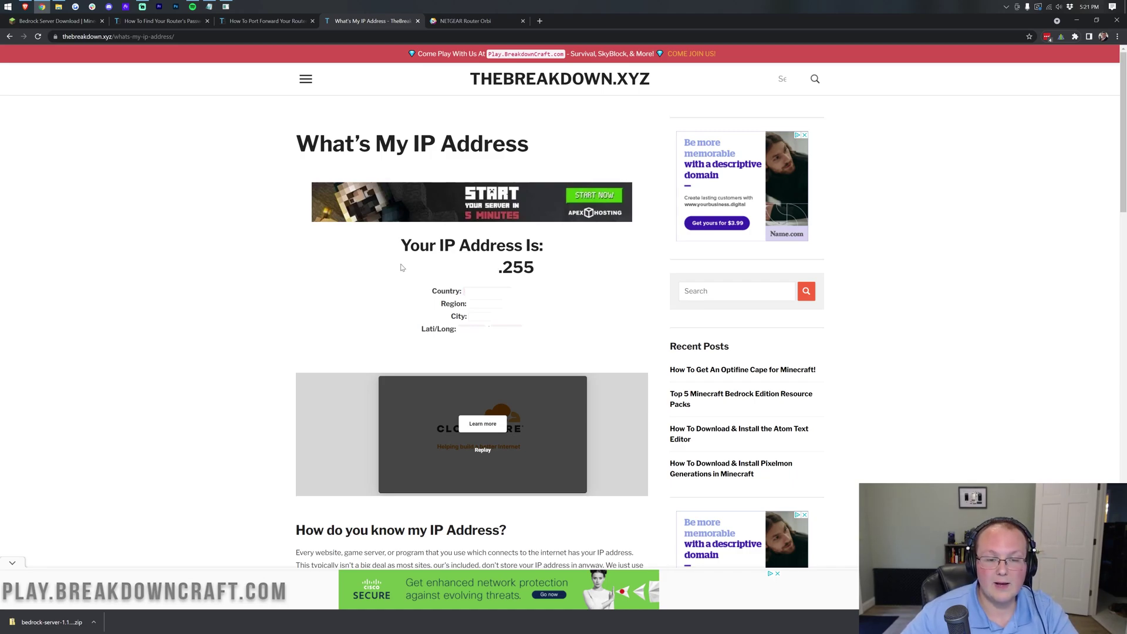
drag(405, 269, 543, 270)
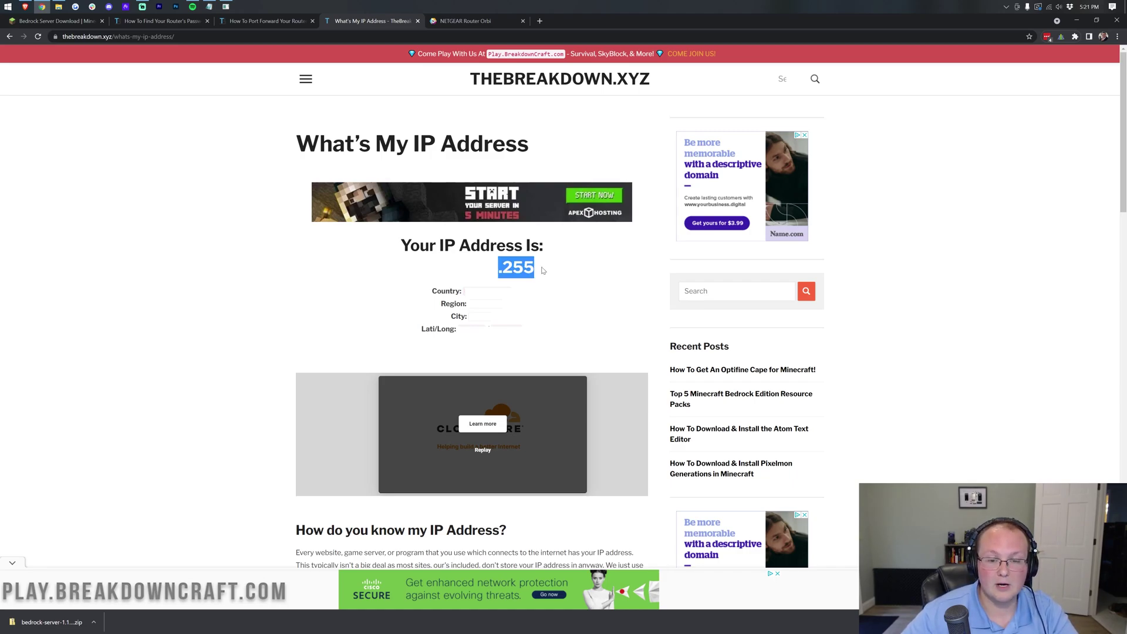
Step: Minimize Chrome, switch to Minecraft, and view its server list down to the option for adding a server before closing the list
click(1077, 22)
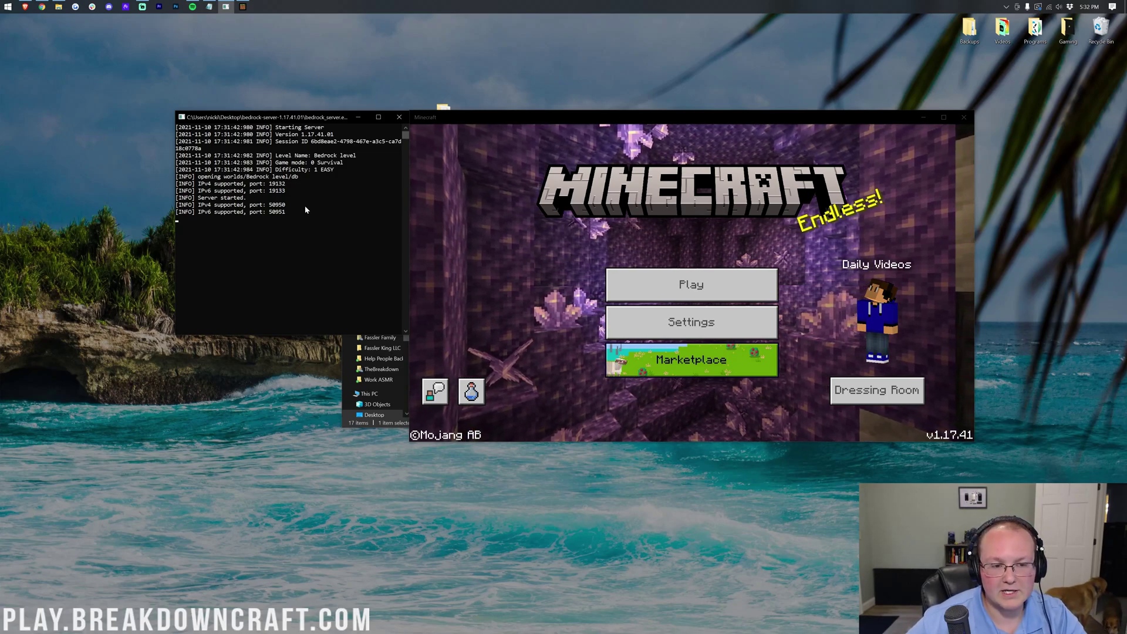
click(637, 235)
click(663, 284)
click(769, 169)
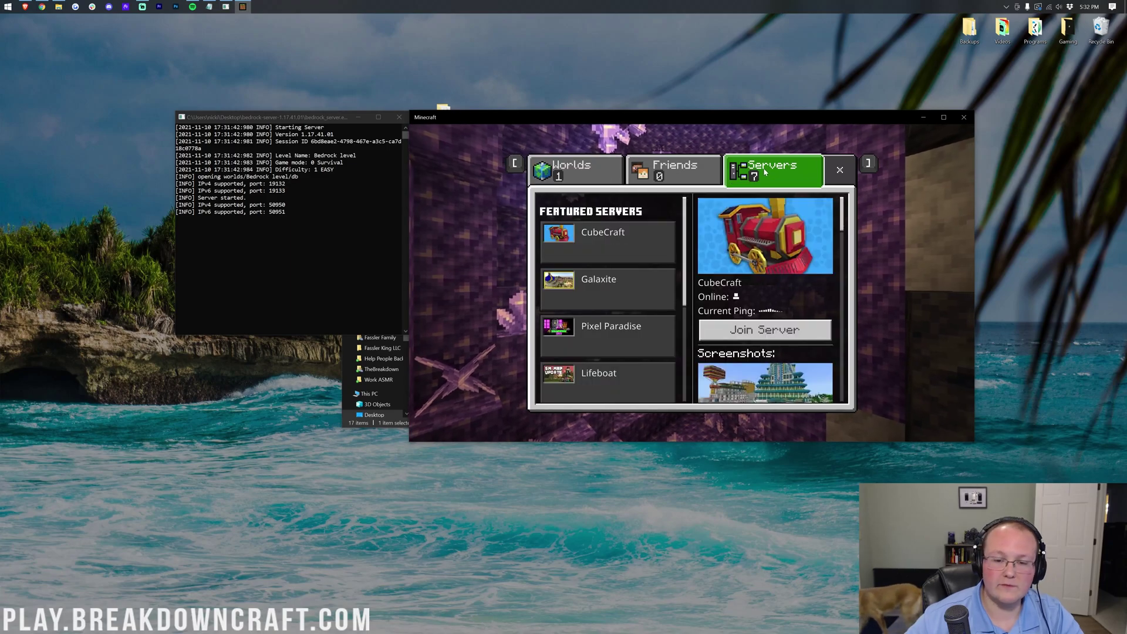
scroll(635, 252, down, 3)
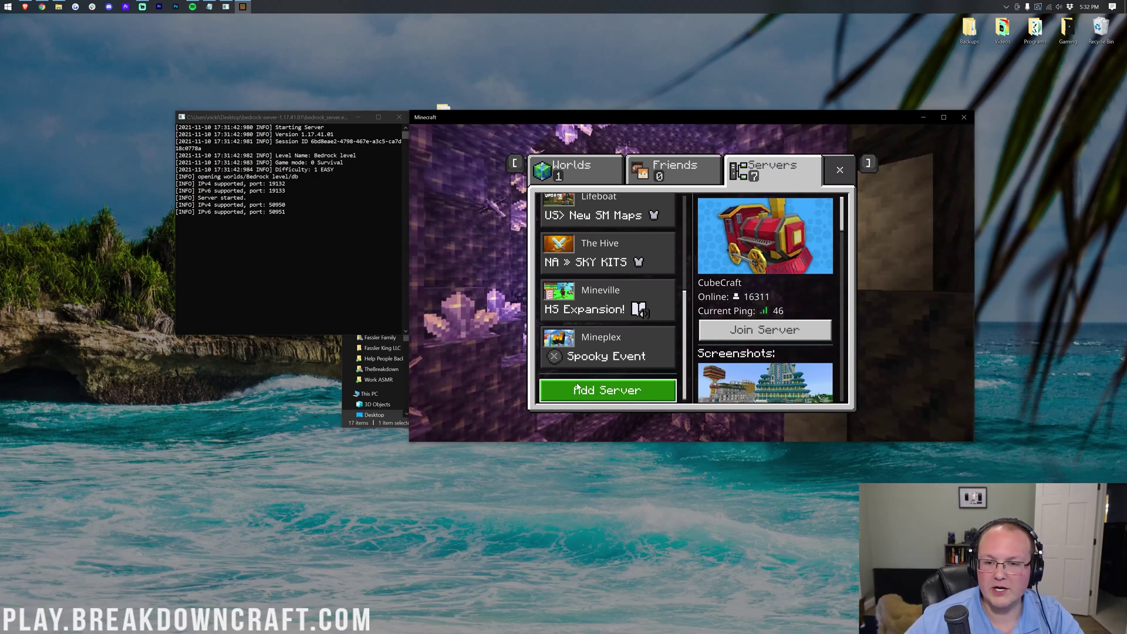
click(850, 170)
click(699, 284)
click(757, 172)
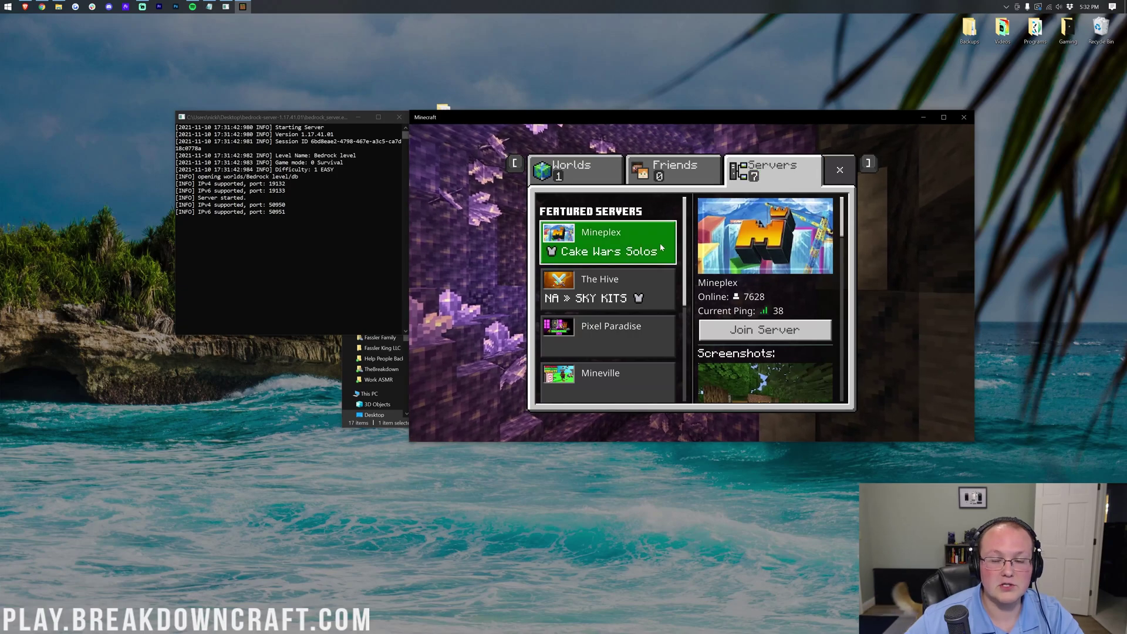
scroll(625, 282, down, 3)
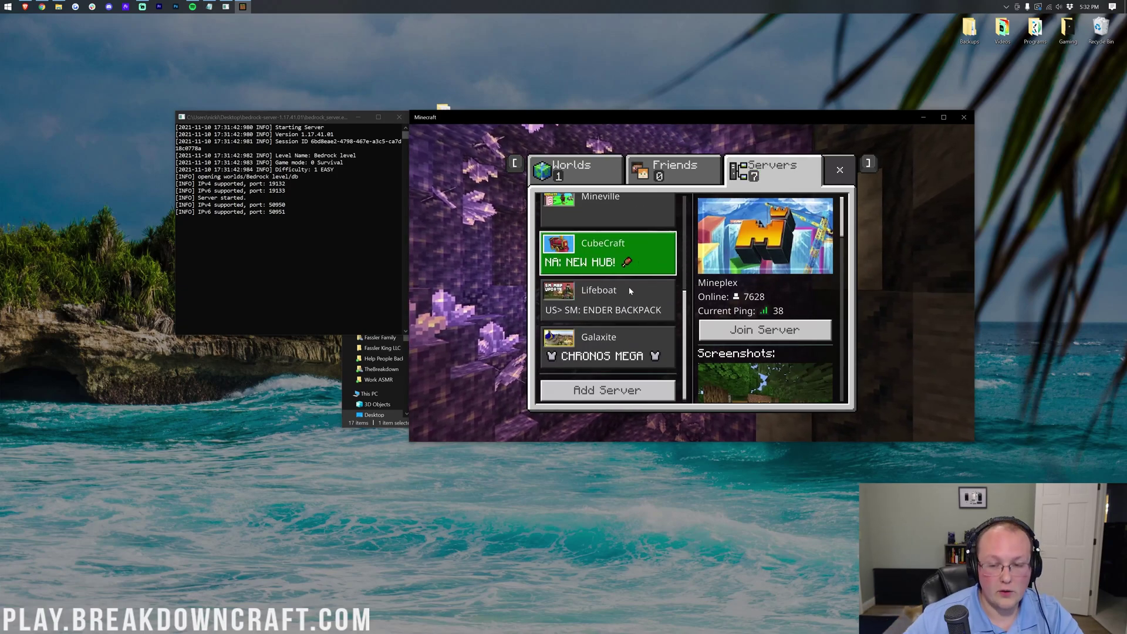
click(594, 392)
Step: Name the external server Local Server and enter the public IP address as its server address
click(604, 234)
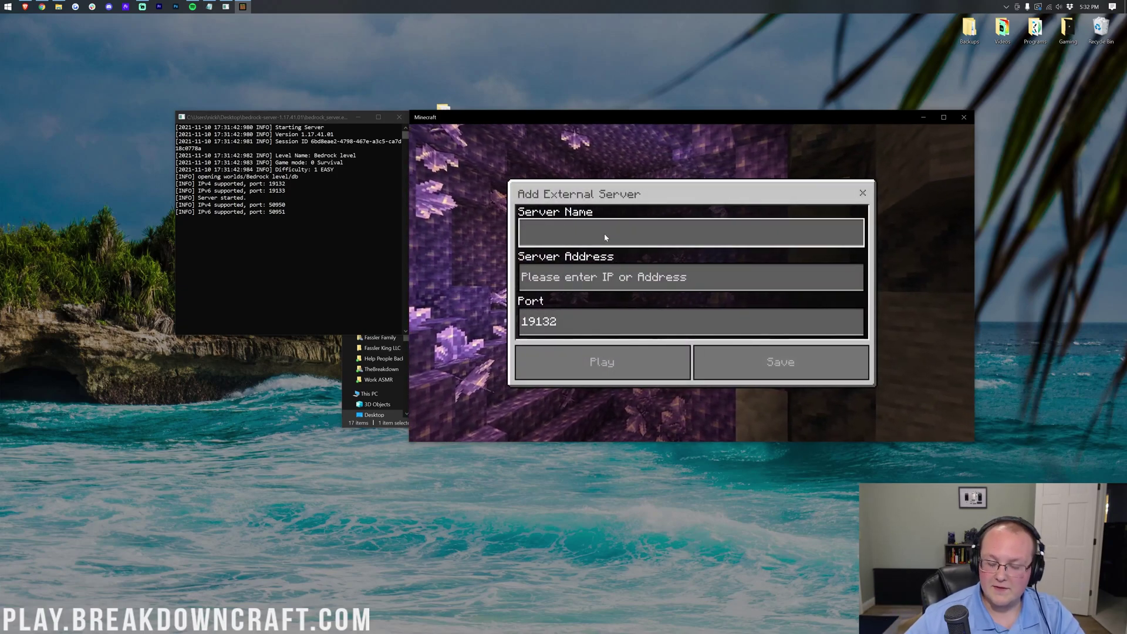
text(Local Ser)
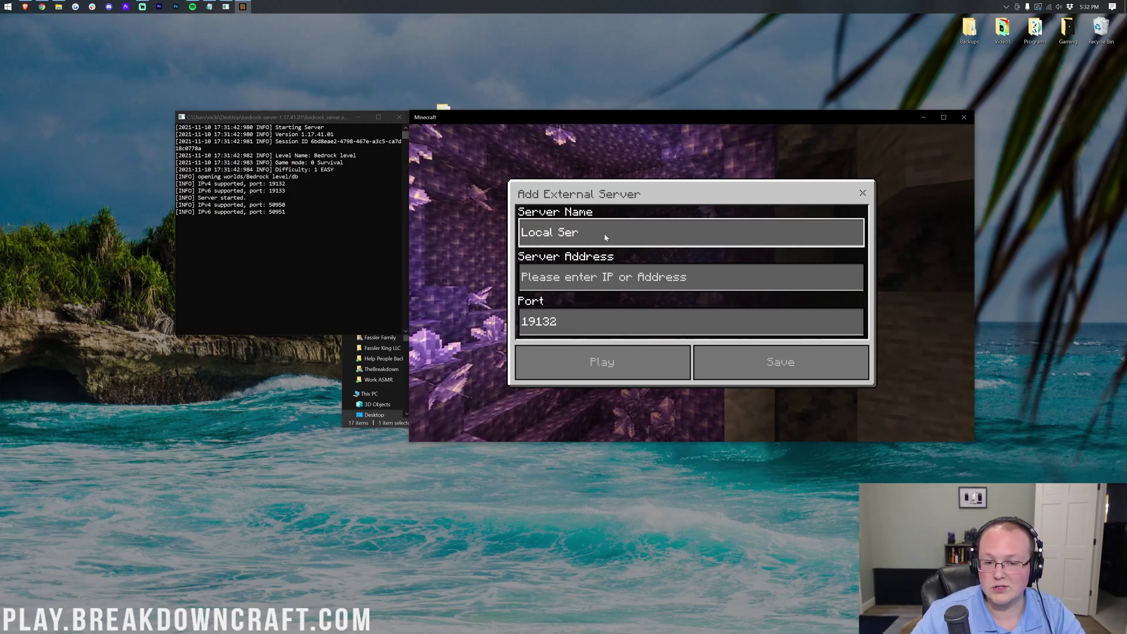
text(ver)
click(601, 277)
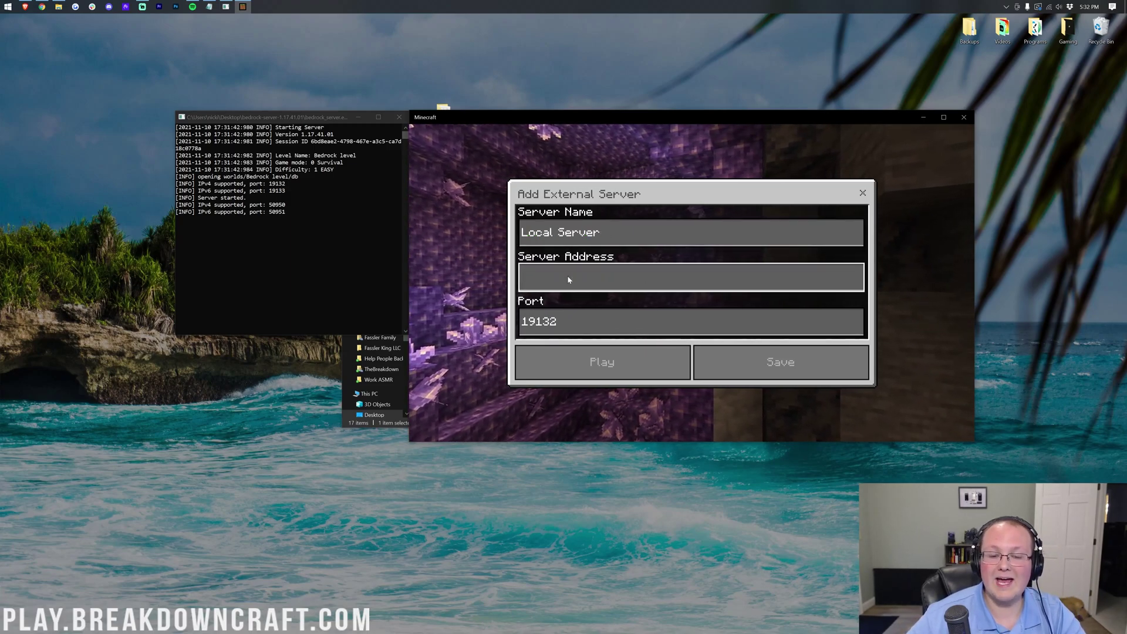
text(255)
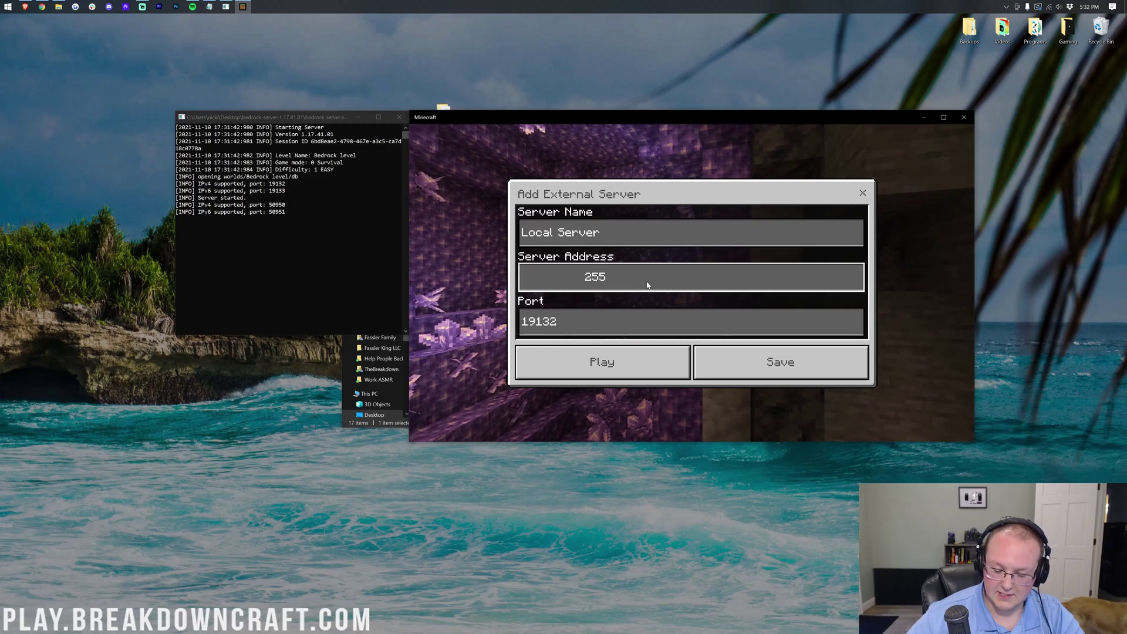